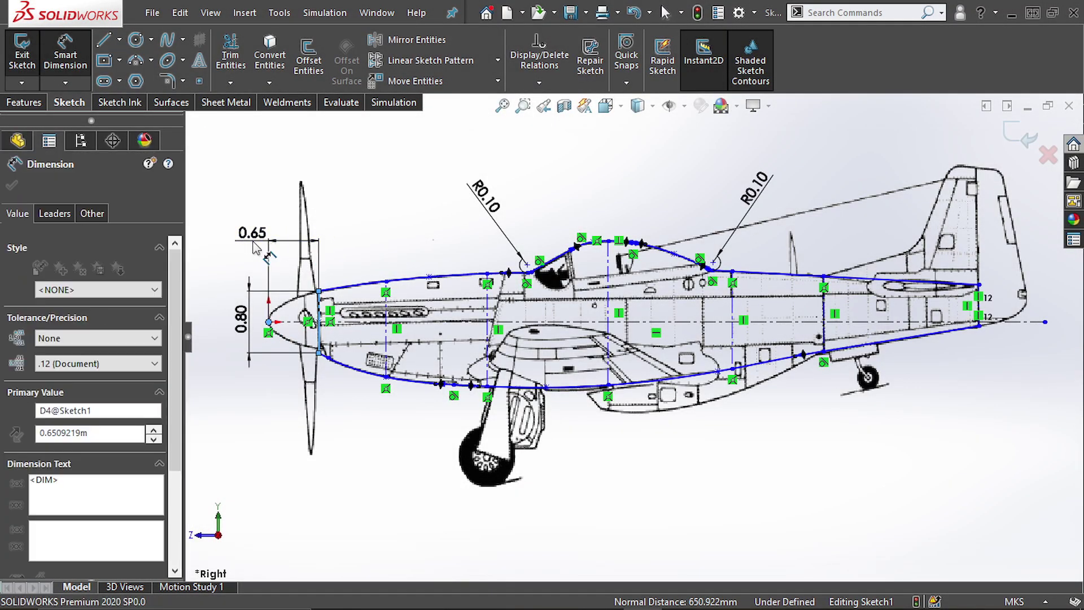
Dimension the horizontal spacing from the propeller section line to the next two vertical section lines of the fuselage
left_click(386, 304)
left_click(355, 245)
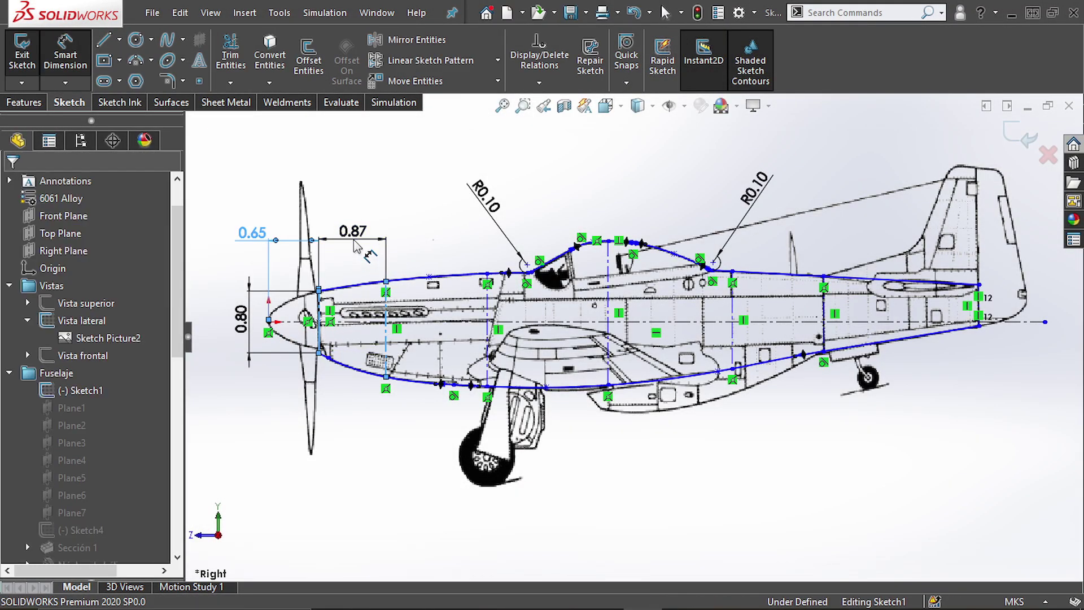
left_click(386, 339)
left_click(487, 339)
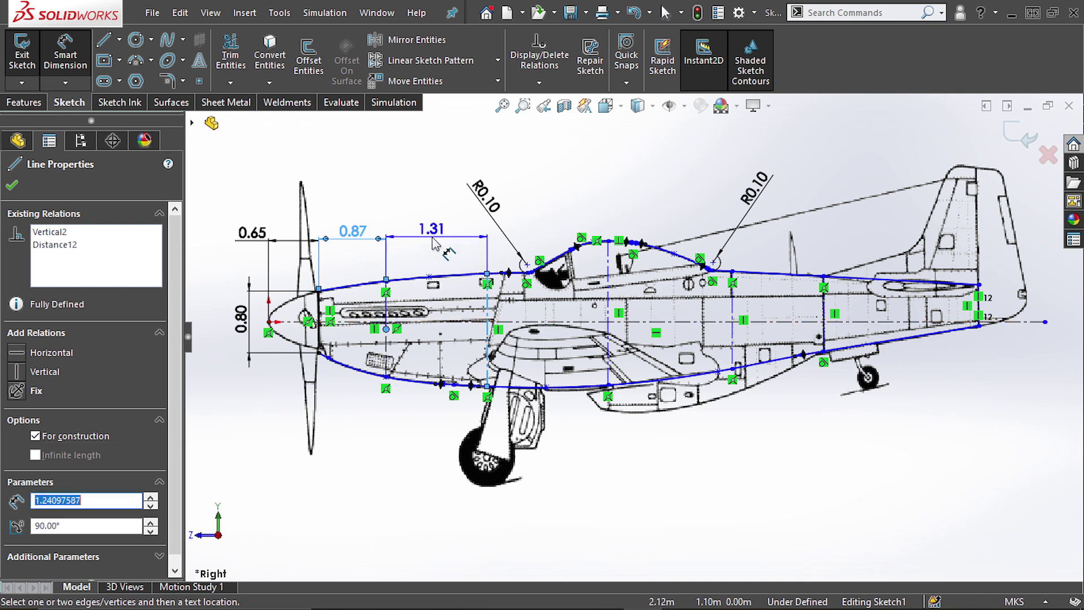
left_click(435, 243)
Dimension the upper nose spline point horizontally from the second section line, and the canopy's front corner point from the third
left_click(386, 280)
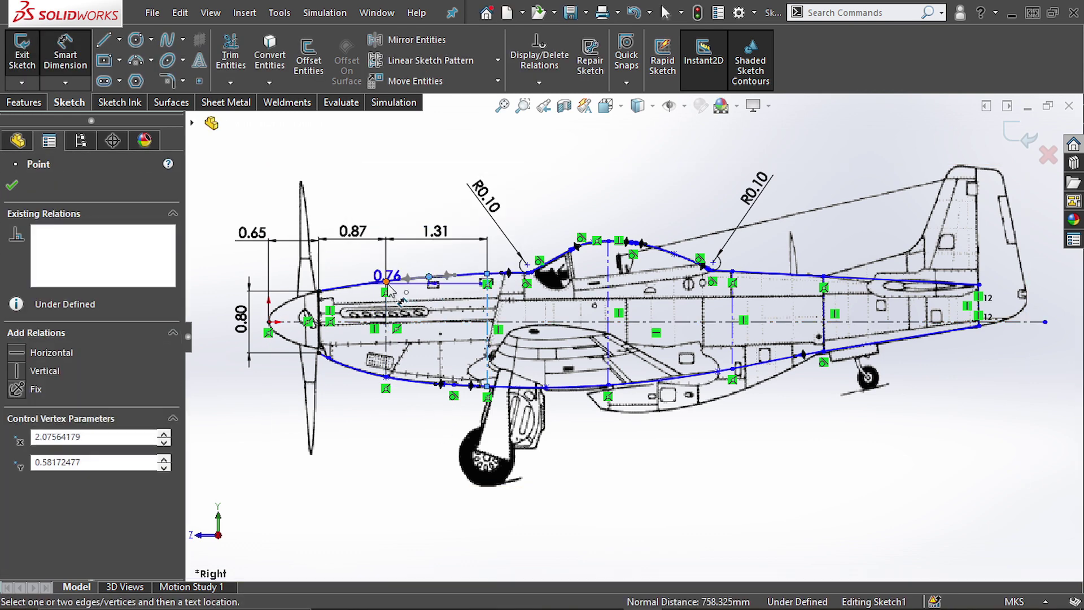
left_click(429, 277)
left_click(396, 177)
key("Return")
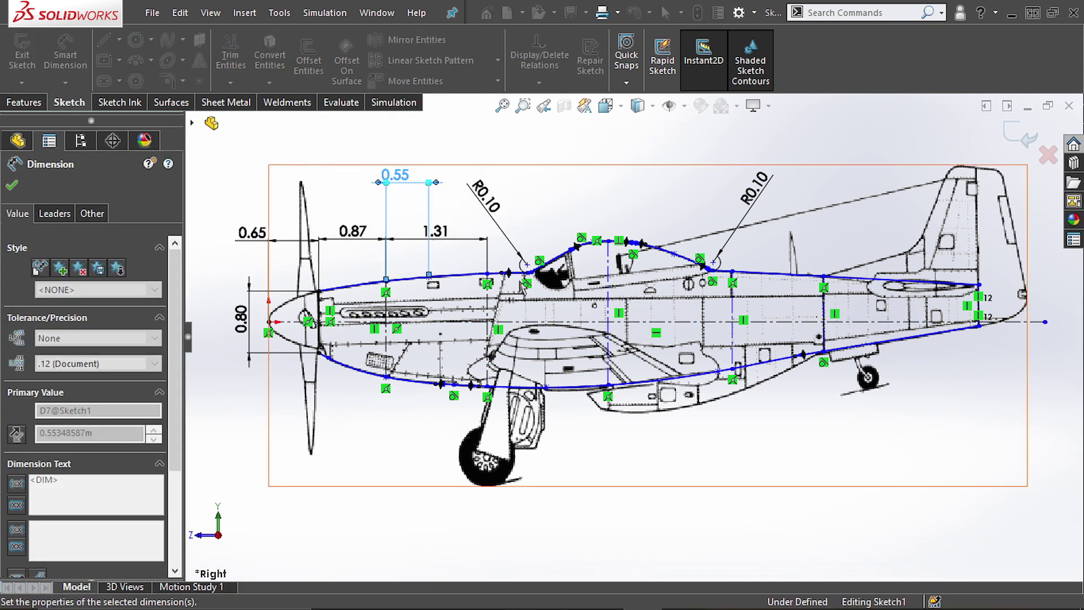
scroll(522, 286, "down", 5)
left_click(552, 284)
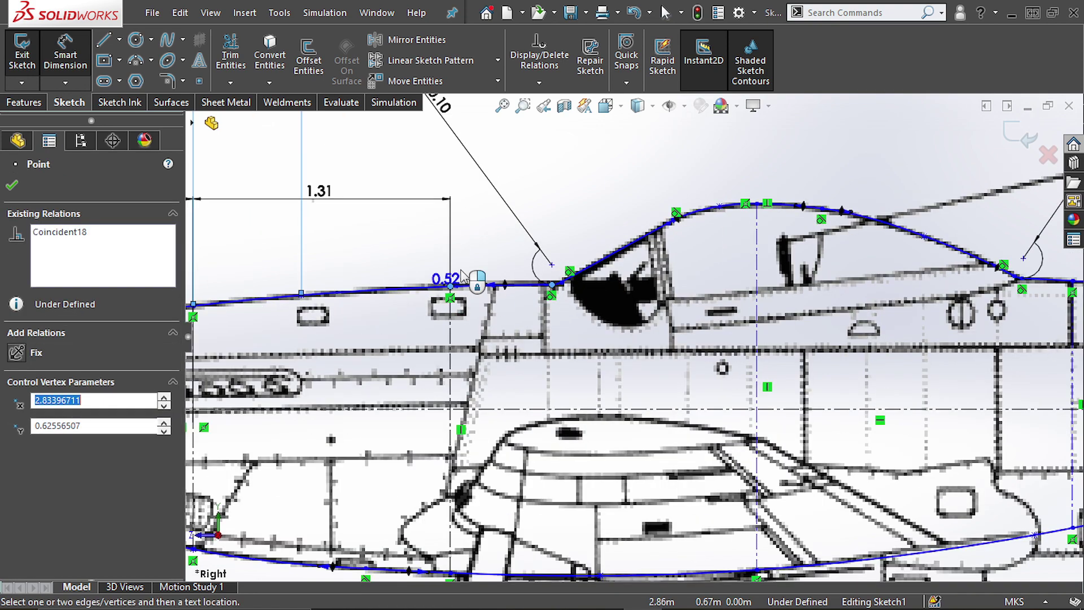
left_click(557, 168)
key("Return")
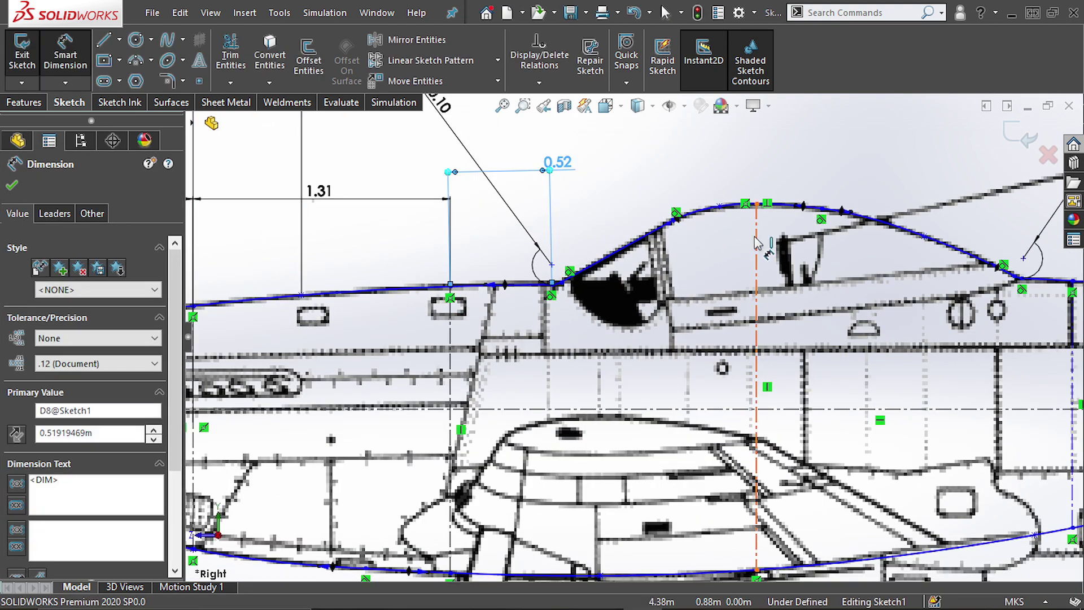
Dimension the horizontal spacing from the third section line to the mid-canopy line and from there to the line behind the canopy
left_click(756, 243)
scroll(756, 242, "up", 3)
left_click(634, 169)
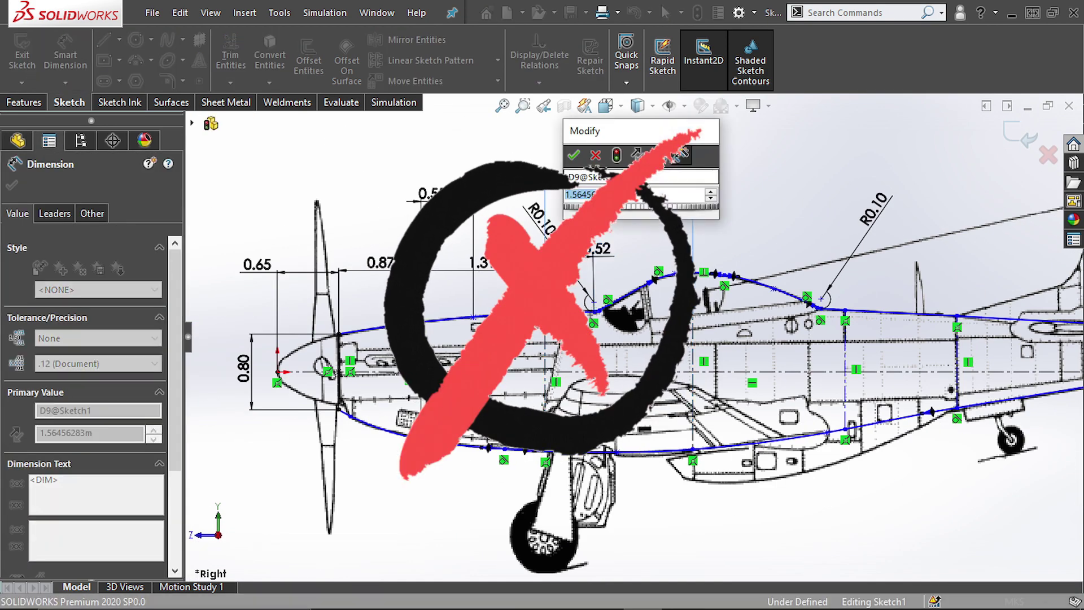
key("Return")
left_click(692, 249)
left_click(844, 260)
left_click(764, 188)
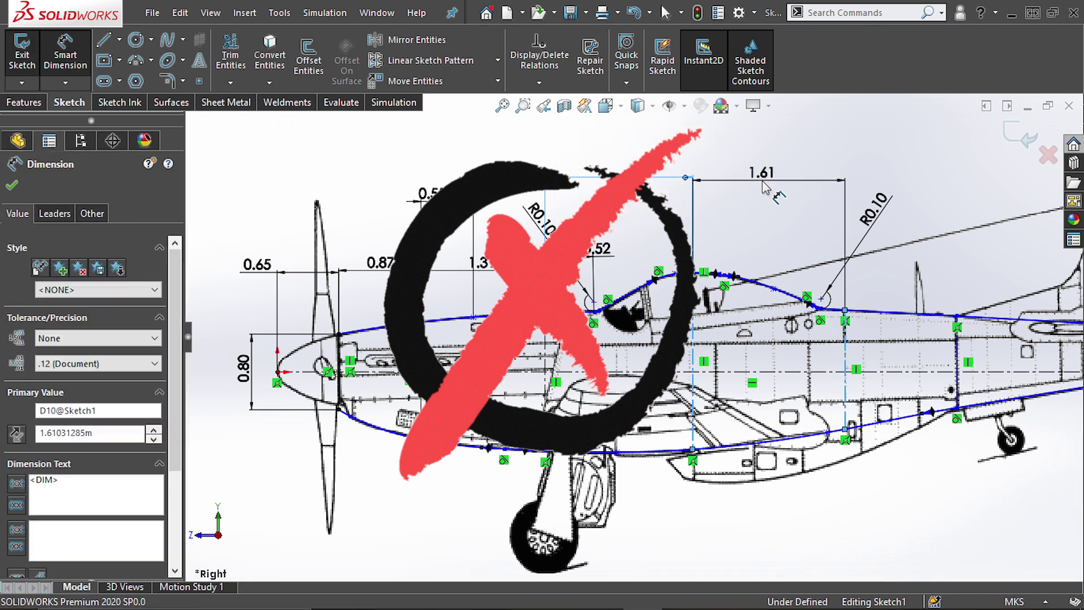
Dimension the horizontal spacing from the section line behind the canopy to the rear section line, and from there to the tail line
middle_click_drag(845, 355, 758, 356, "ctrl")
left_click(758, 356)
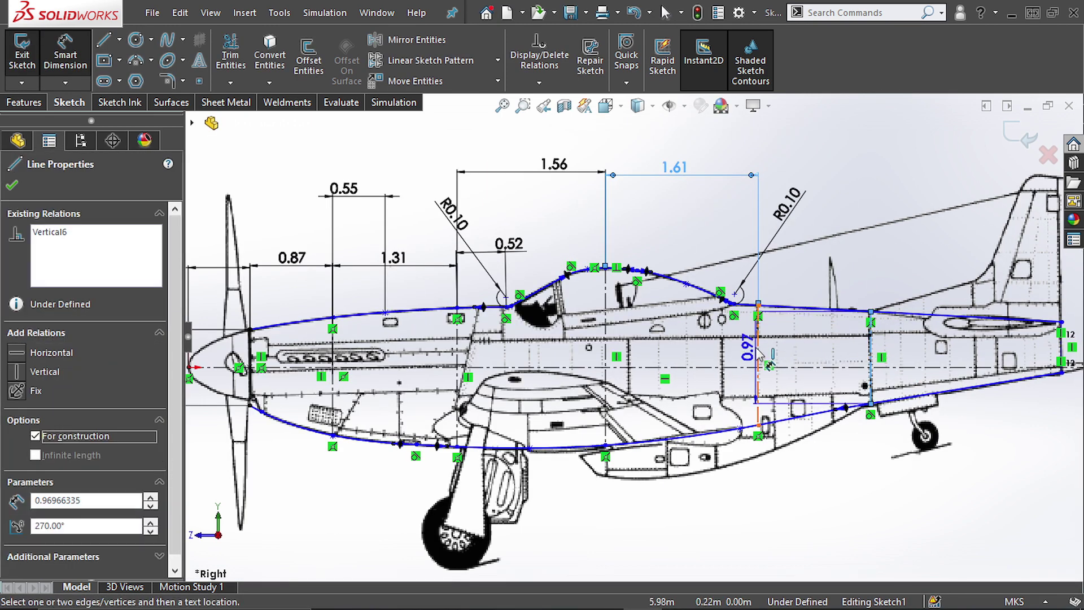
left_click(871, 356)
scroll(871, 356, "up", 2)
left_click(802, 197)
key("Return")
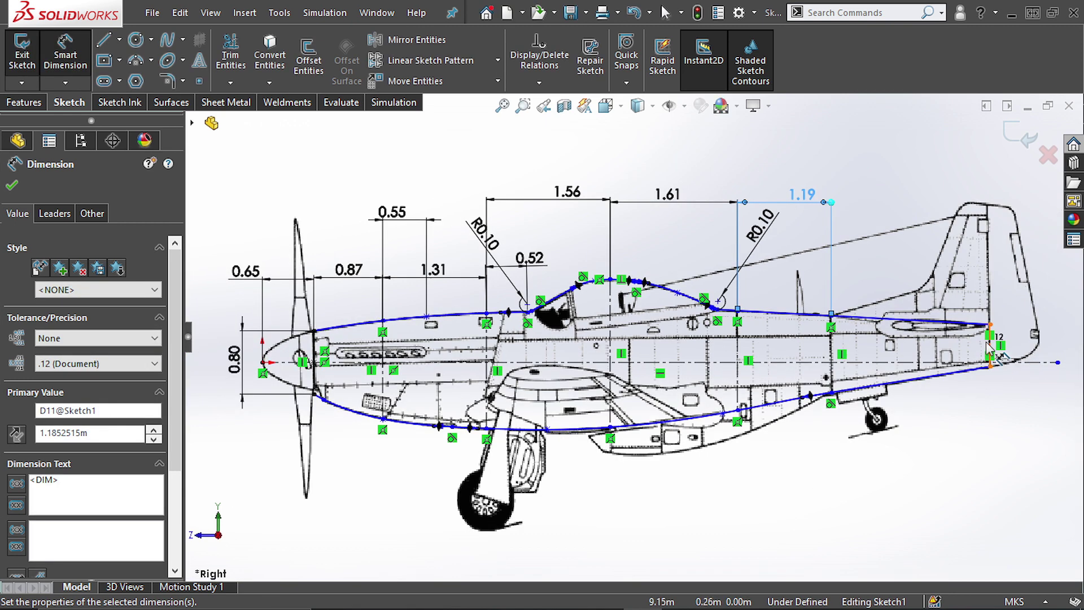
left_click(989, 347)
left_click(830, 353)
left_click(879, 204)
key("Return")
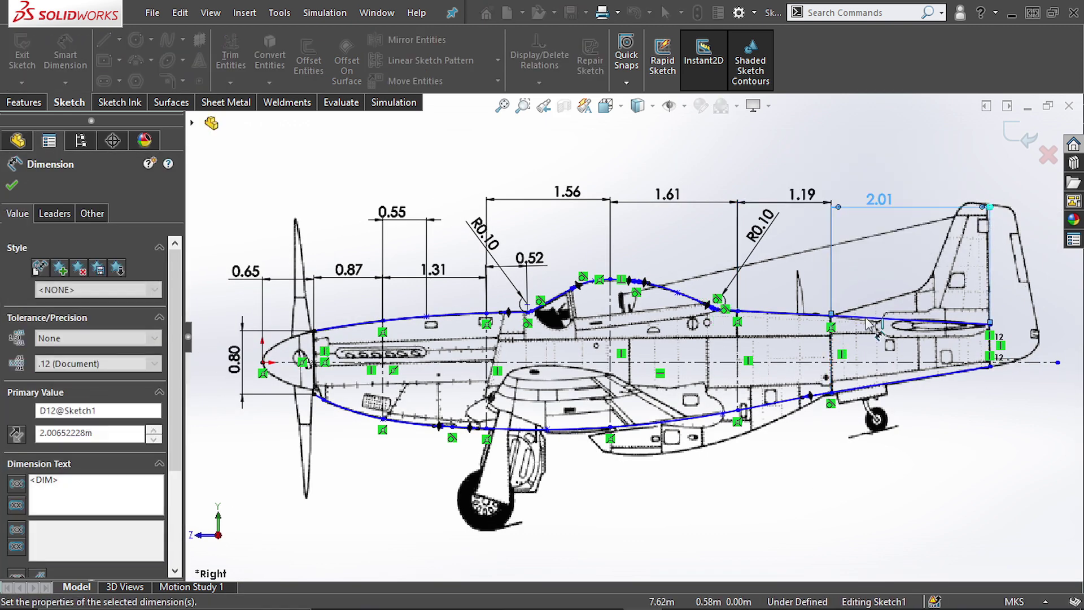
left_click(869, 323)
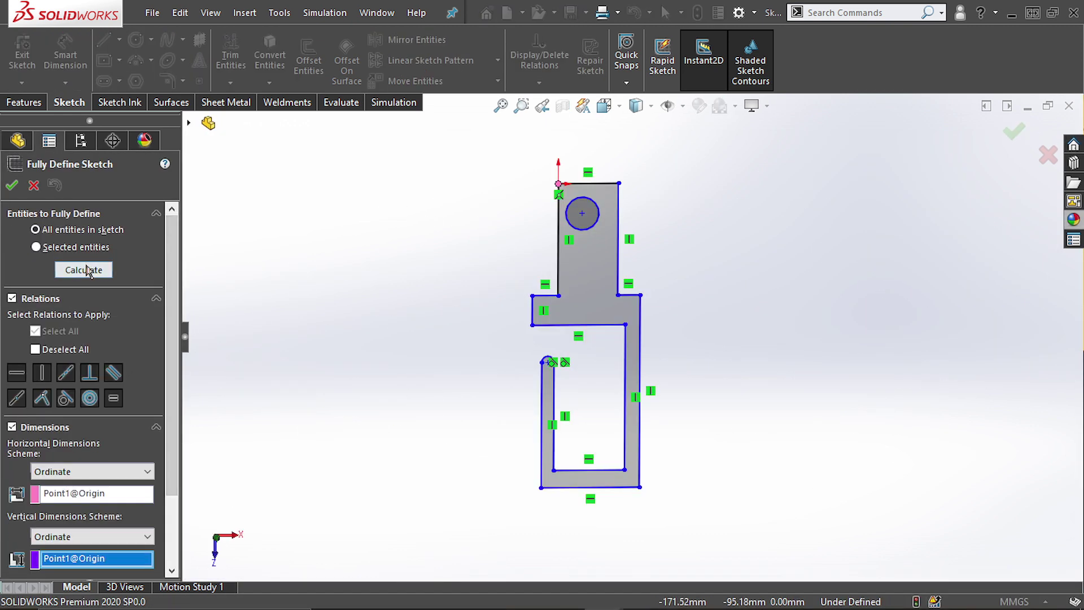
Fully define all entities of the hook-shaped bracket sketch, using ordinate dimensions measured from the origin point
left_click(84, 270)
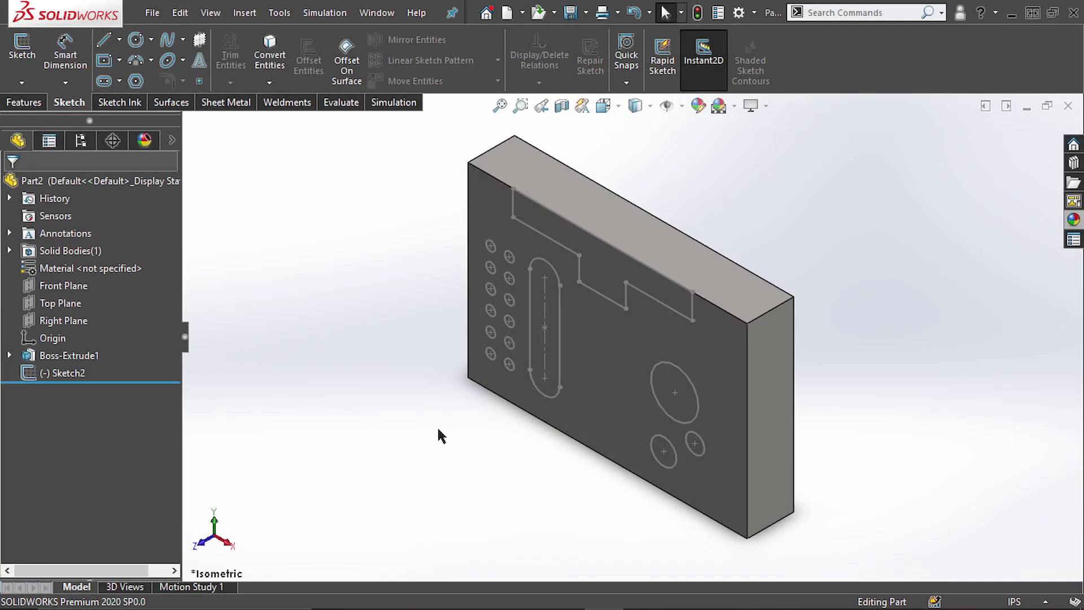
Edit Sketch2 on the plate and fully define all its entities with baseline dimensions from the upper-right corner point and upper edge
left_click(70, 374)
left_click(88, 339)
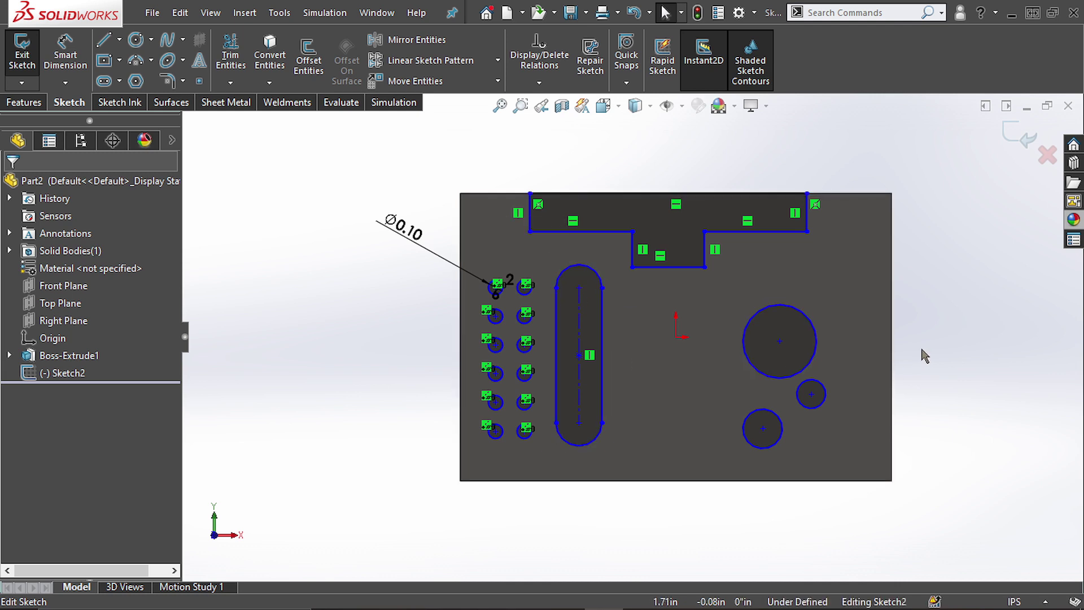
right_click(710, 323)
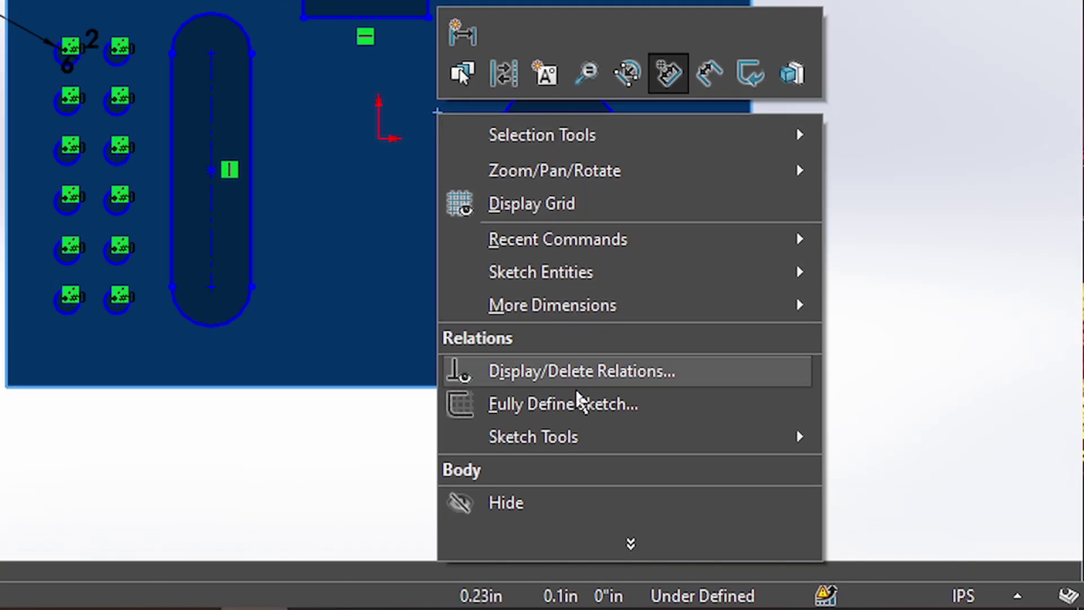
left_click(572, 407)
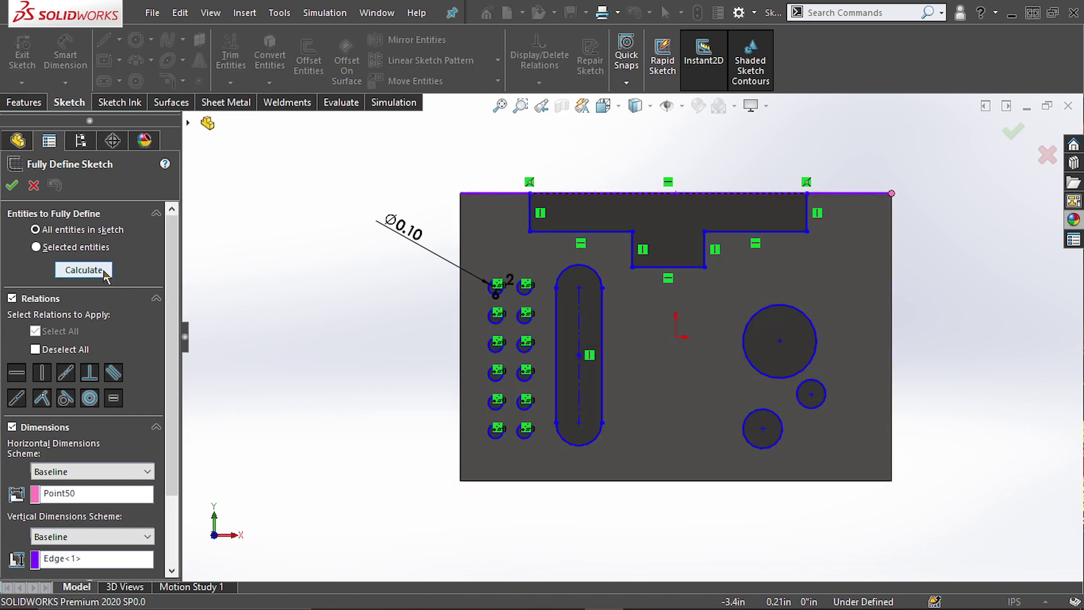
left_click(105, 272)
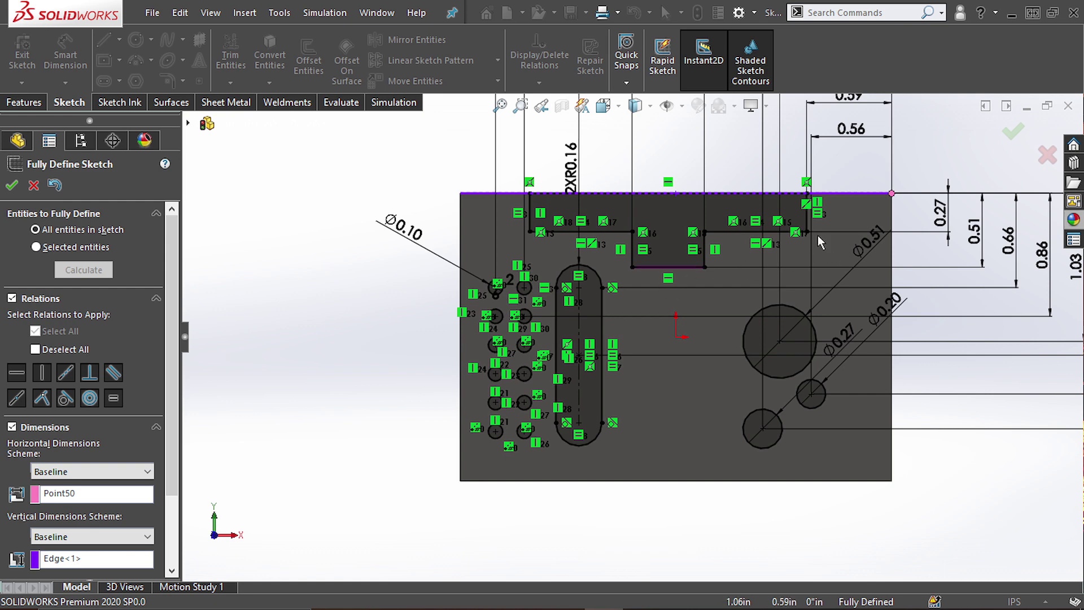
scroll(898, 254, "up", 5)
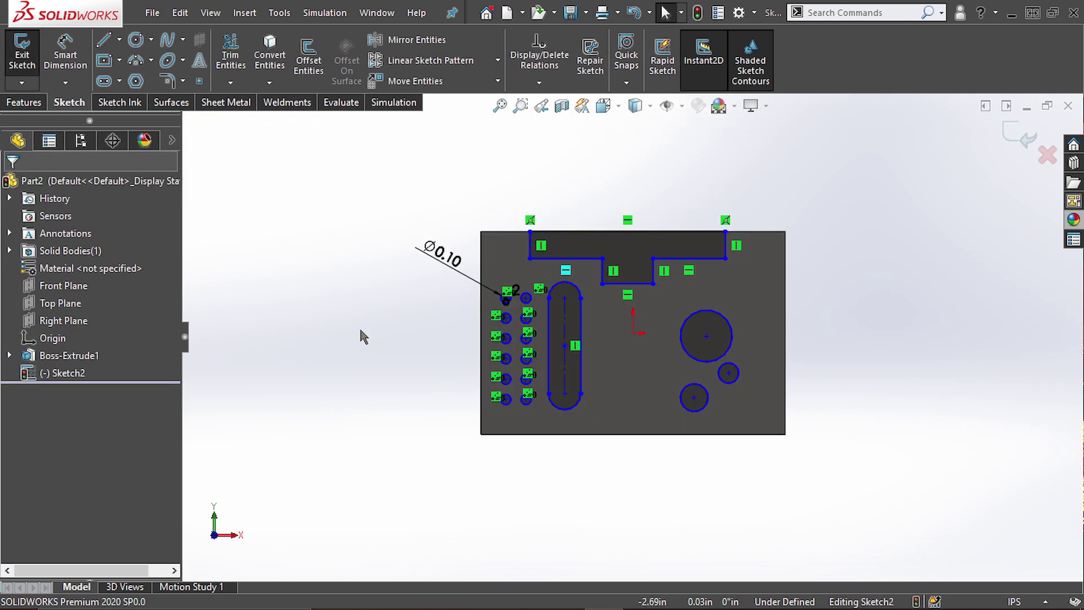
Use Fully Define Sketch on selected entities only, choosing the three circles on the plate and calculating their baseline dimensions
right_click(362, 335)
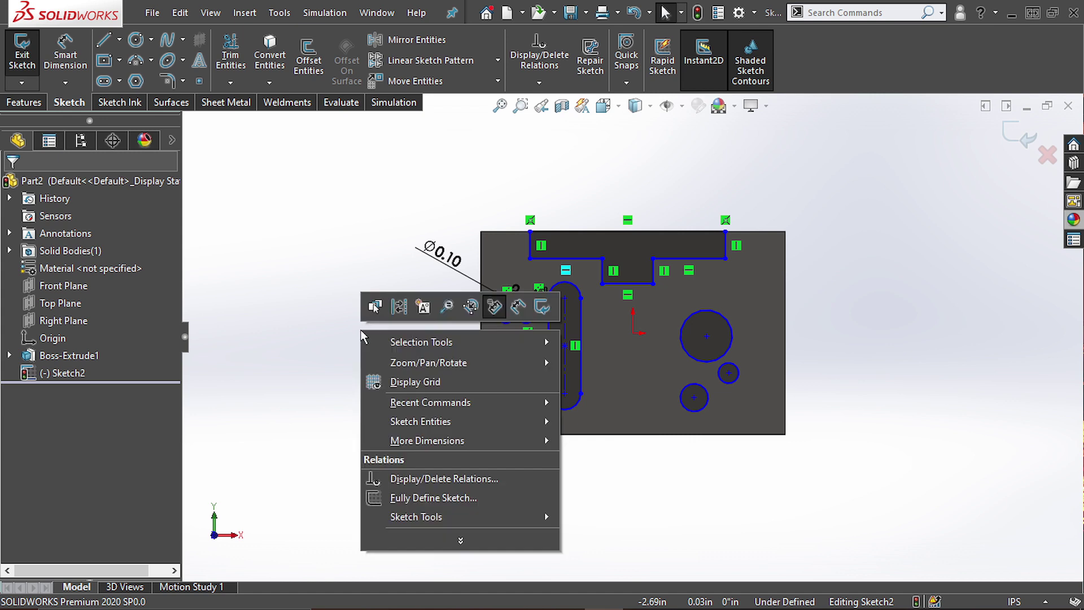
left_click(433, 497)
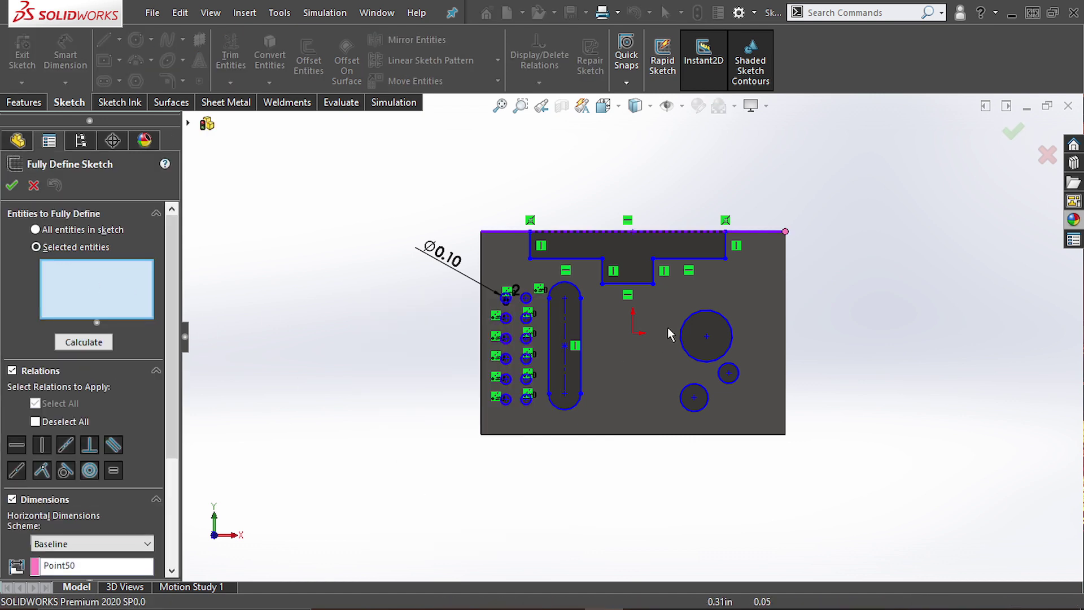
left_click(685, 327)
left_click(720, 379)
left_click(708, 395)
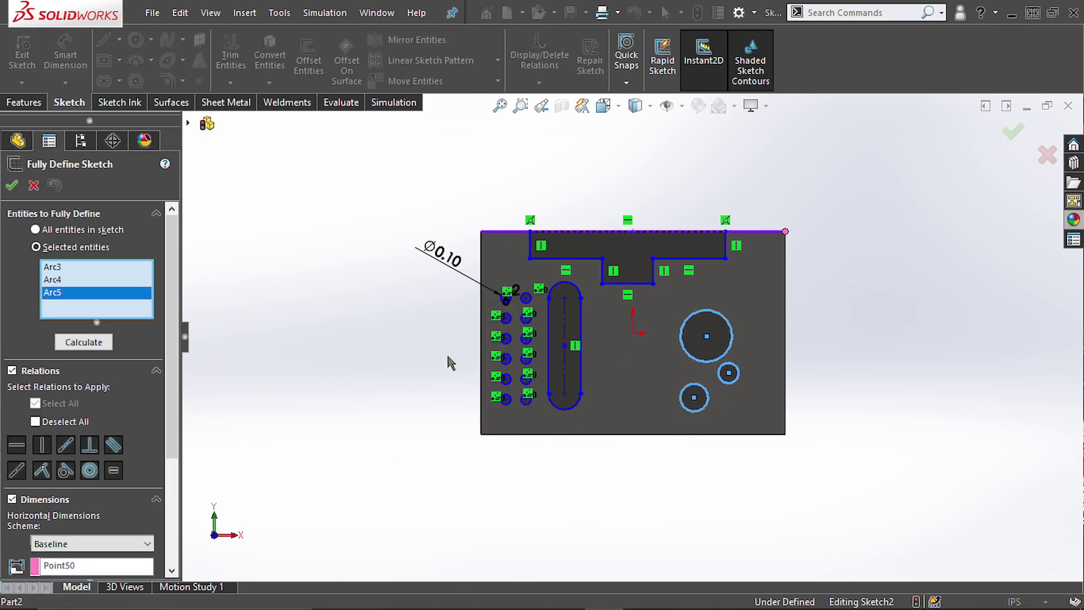
left_click(84, 342)
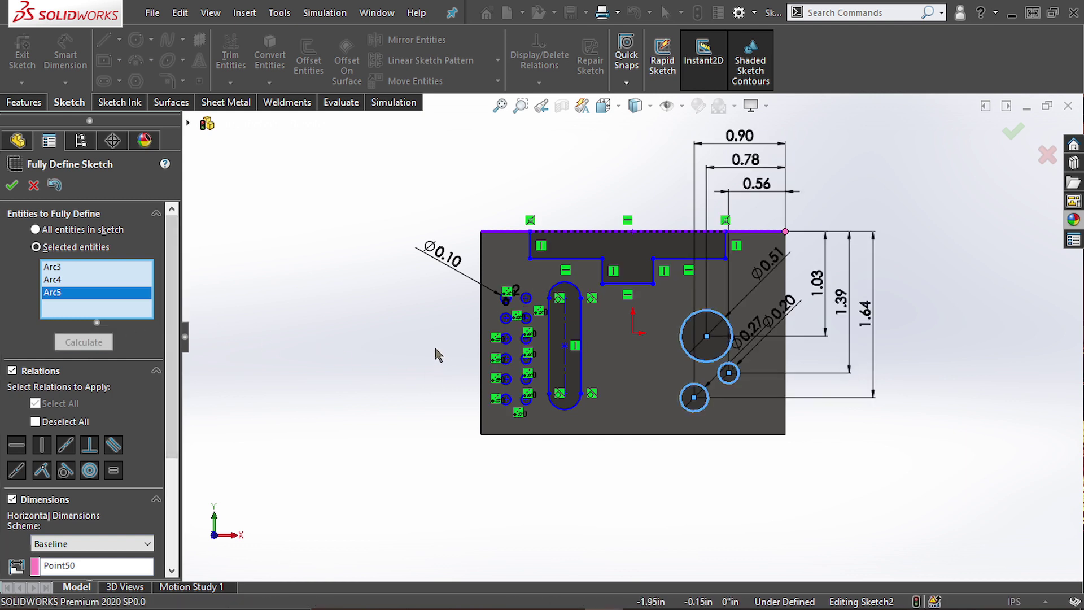
Try the plate's left edge, the slot centreline and the cutout's left vertical line as the horizontal dimension reference
scroll(173, 337, "down", 3)
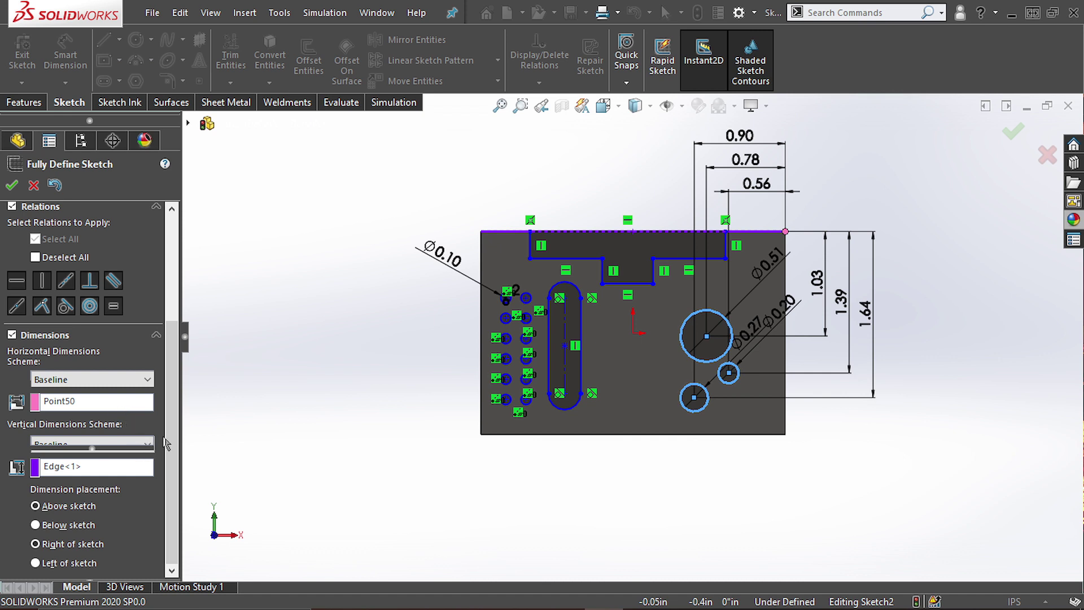
scroll(171, 432, "down", 3)
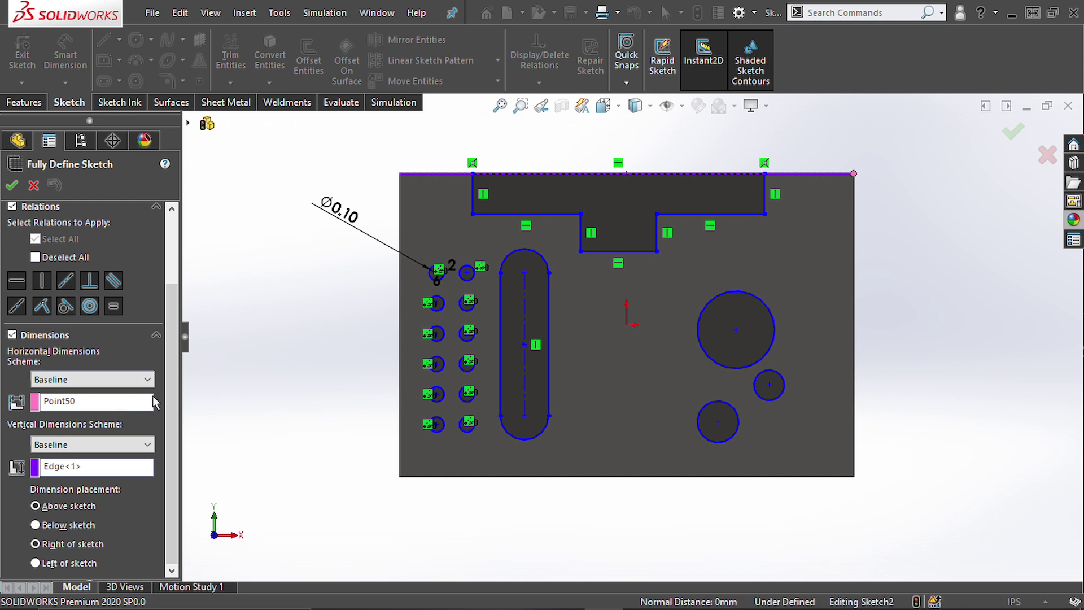
left_click(401, 382)
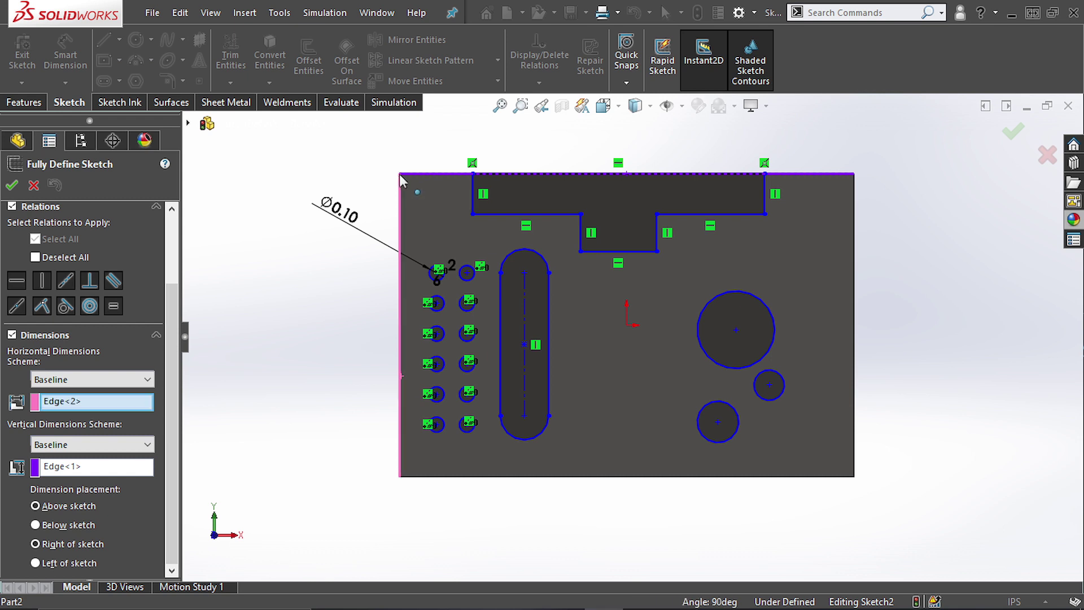
left_click(116, 407)
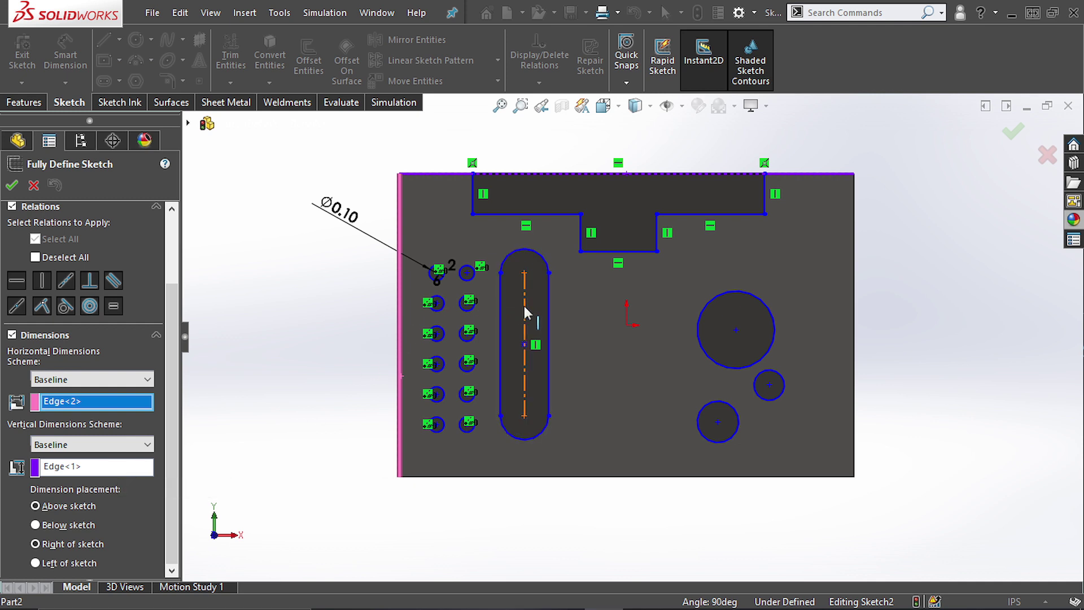
left_click(521, 353)
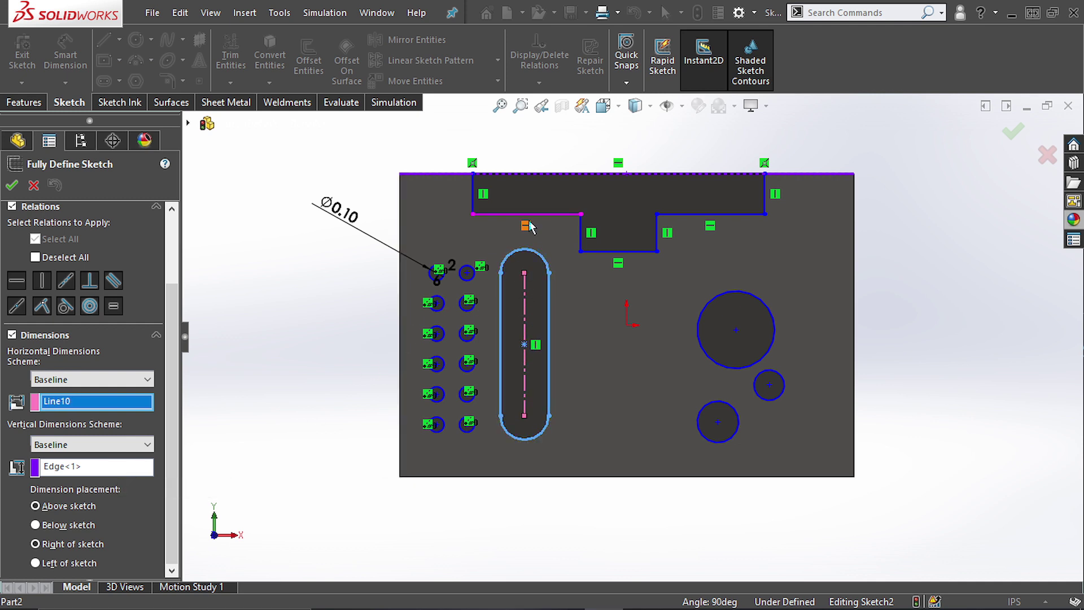
left_click(473, 206)
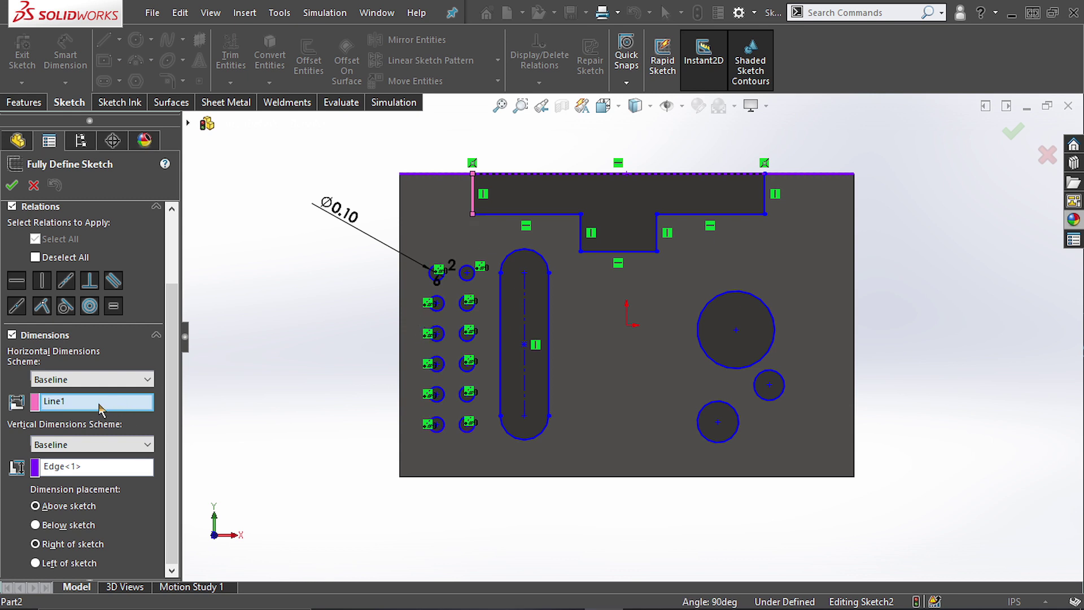
Set the plate's left edge as the horizontal dimension reference and its bottom edge as the vertical dimension reference
left_click(400, 326)
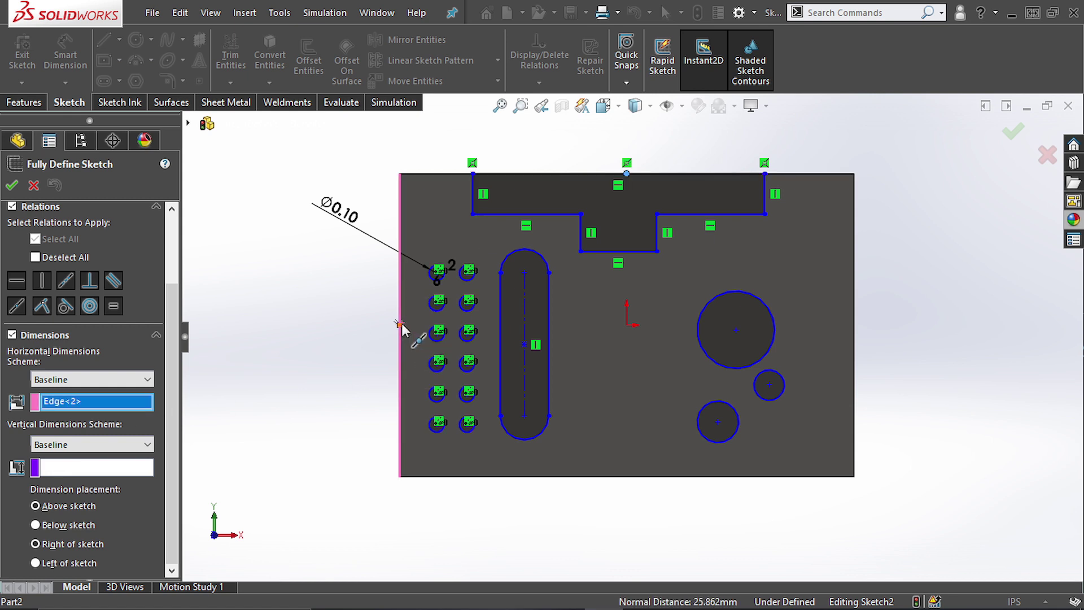
left_click(103, 466)
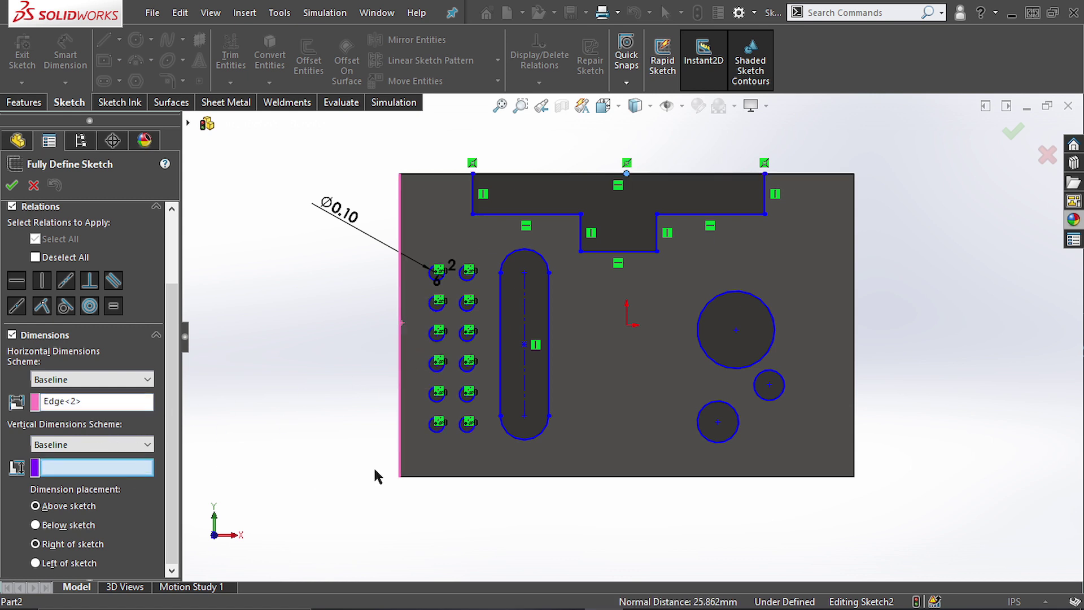
left_click(441, 476)
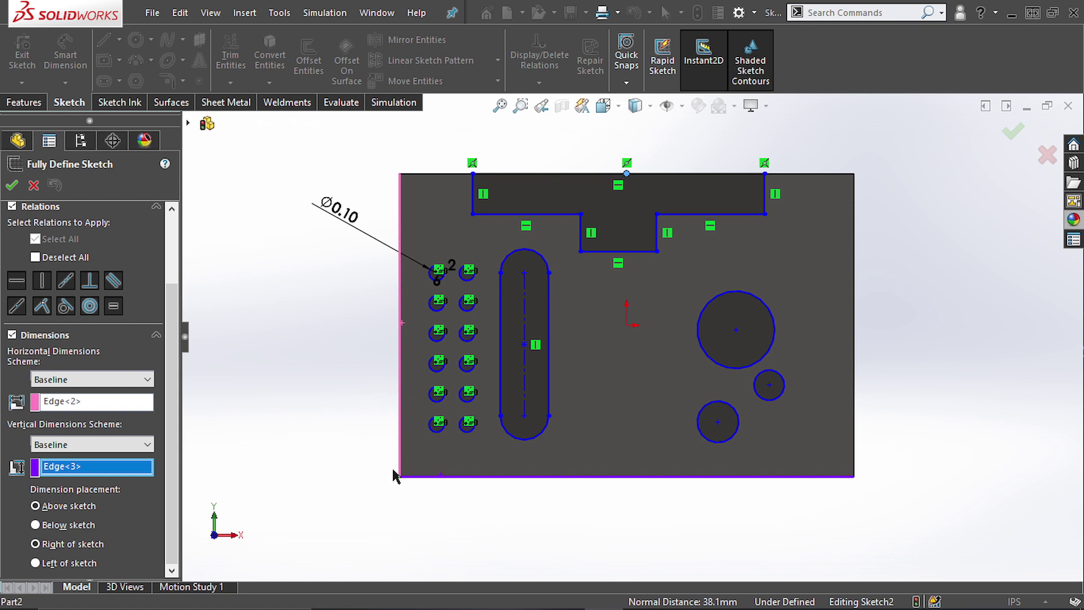
Set the plate's lower-left corner vertex as the reference for both the horizontal and vertical baseline dimensions
left_click(93, 402)
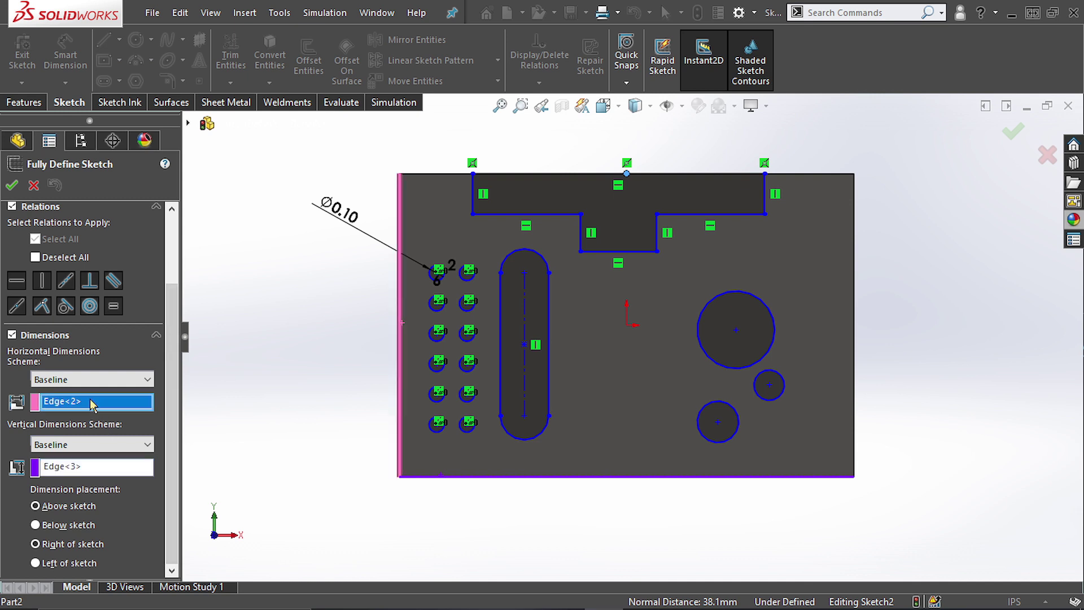
left_click(399, 477)
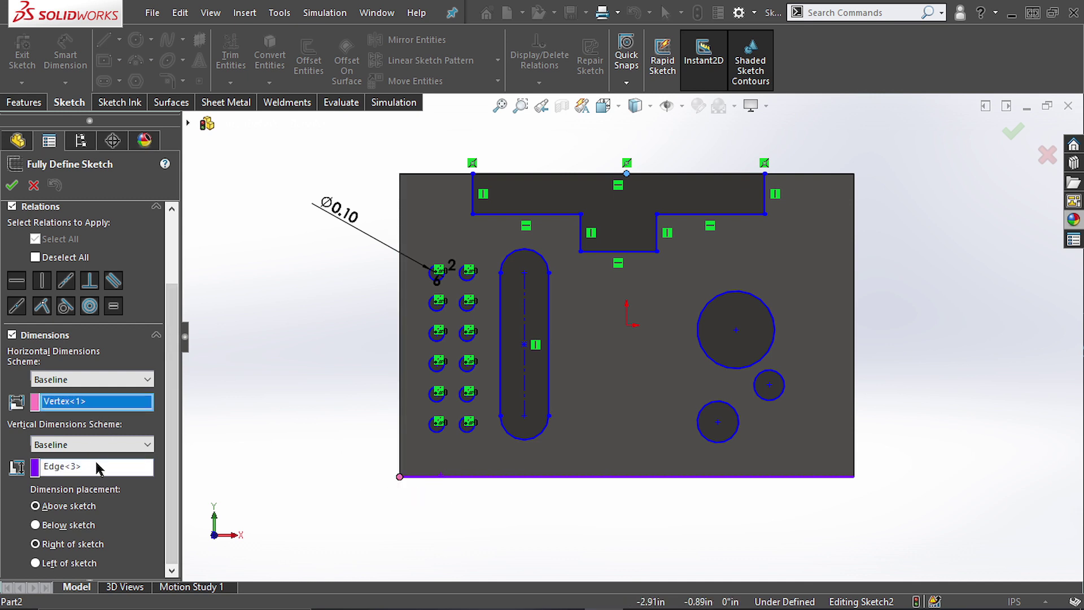
left_click(399, 477)
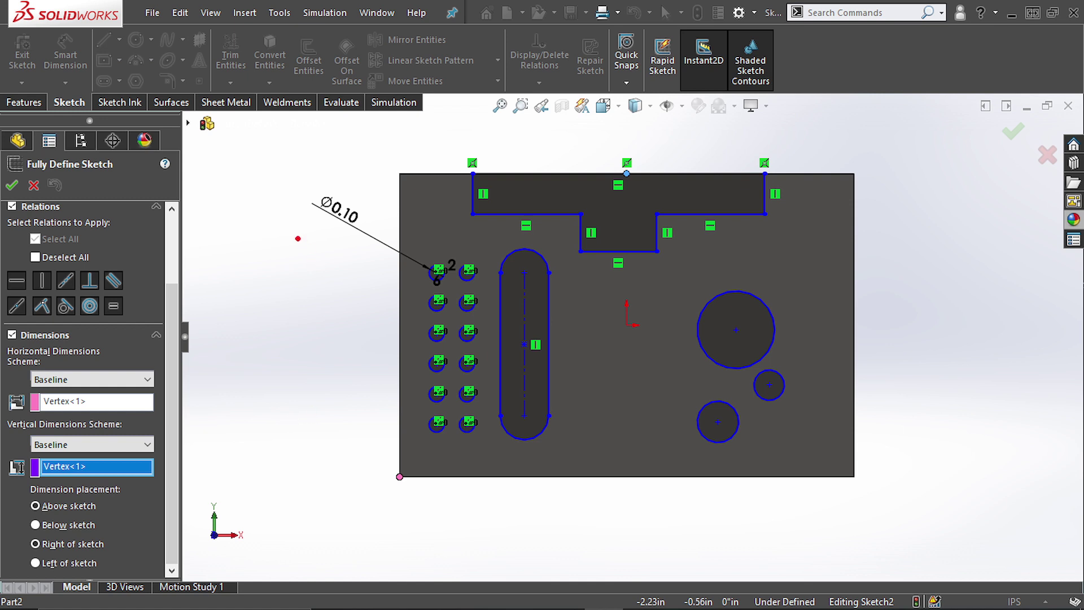
mouse_move(297, 238)
left_mouse_down()
mouse_move(243, 354)
mouse_move(261, 487)
mouse_move(348, 476)
mouse_move(388, 329)
mouse_move(361, 246)
mouse_move(294, 236)
left_mouse_up()
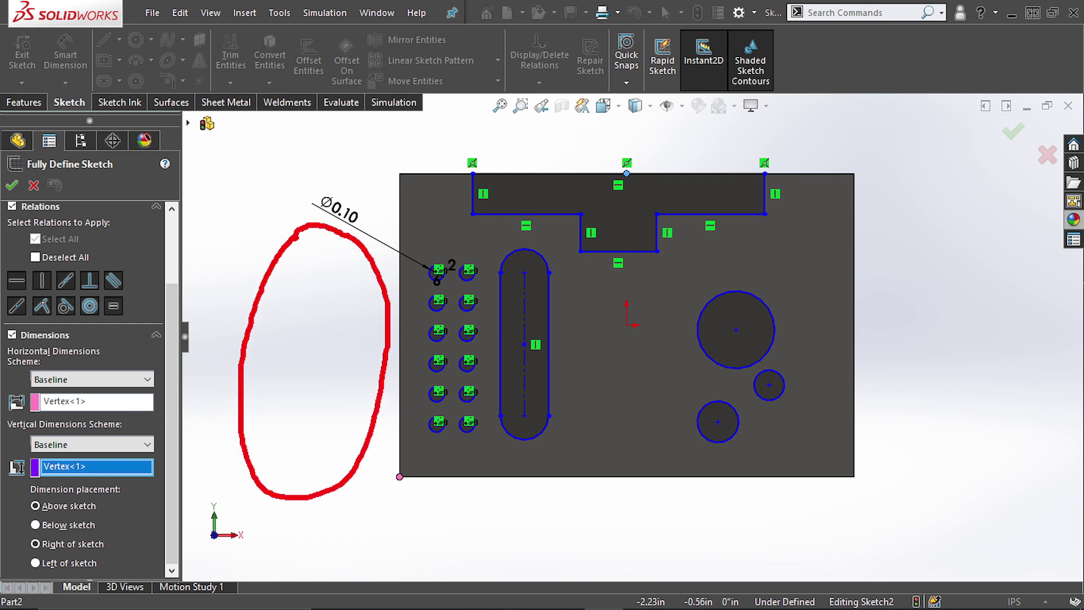
Fully define all sketch entities with dimensions placed below and left of the sketch, and undo the result
mouse_move(439, 510)
left_mouse_down()
mouse_move(545, 558)
mouse_move(458, 514)
left_mouse_up()
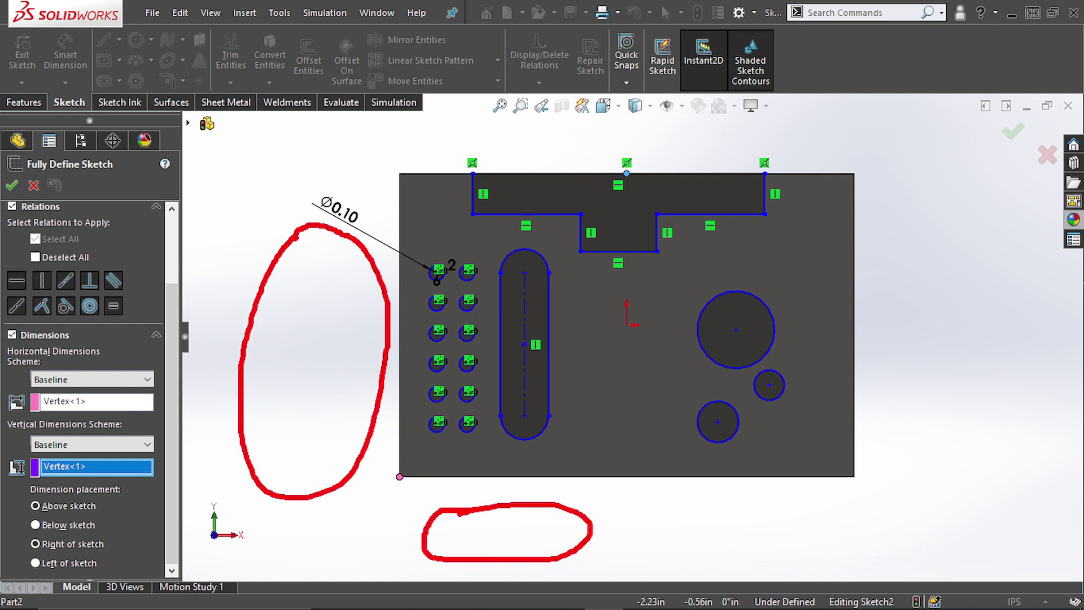
left_click(66, 525)
left_click(67, 561)
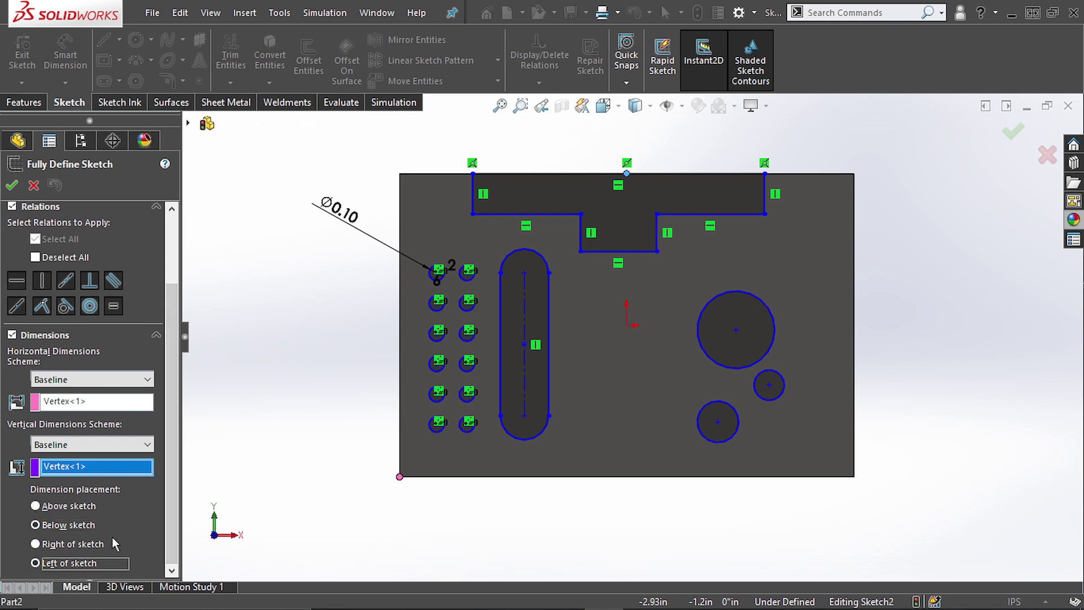
scroll(167, 466, "up", 3)
left_click(84, 270)
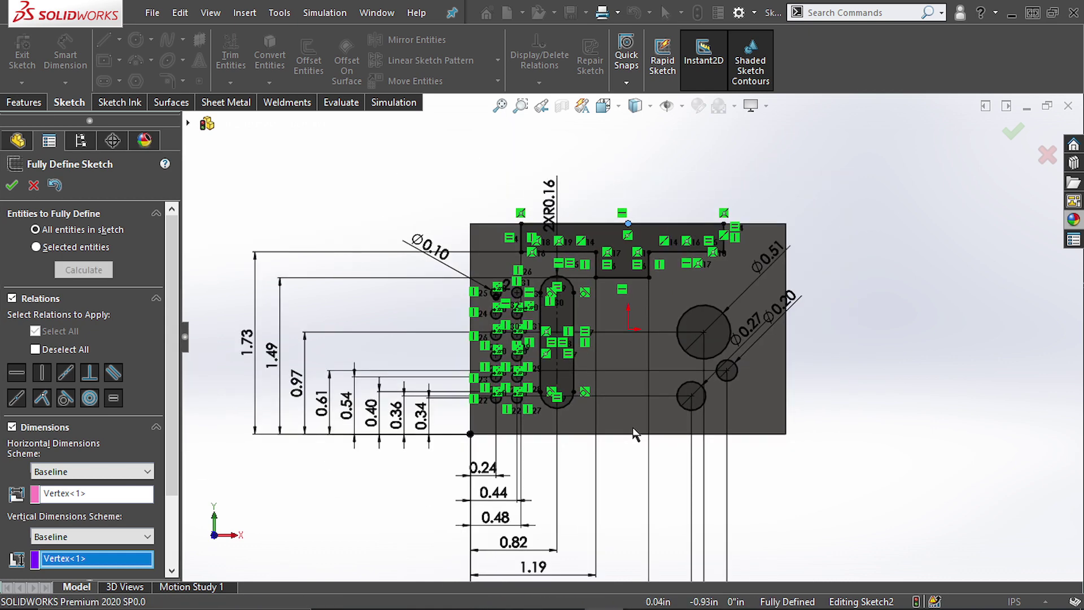
key("Return")
key("ctrl+z")
Reopen Fully Define Sketch for all entities, using the plate's upper-right corner as horizontal reference and its top edge as vertical reference
scroll(726, 338, "down", 2)
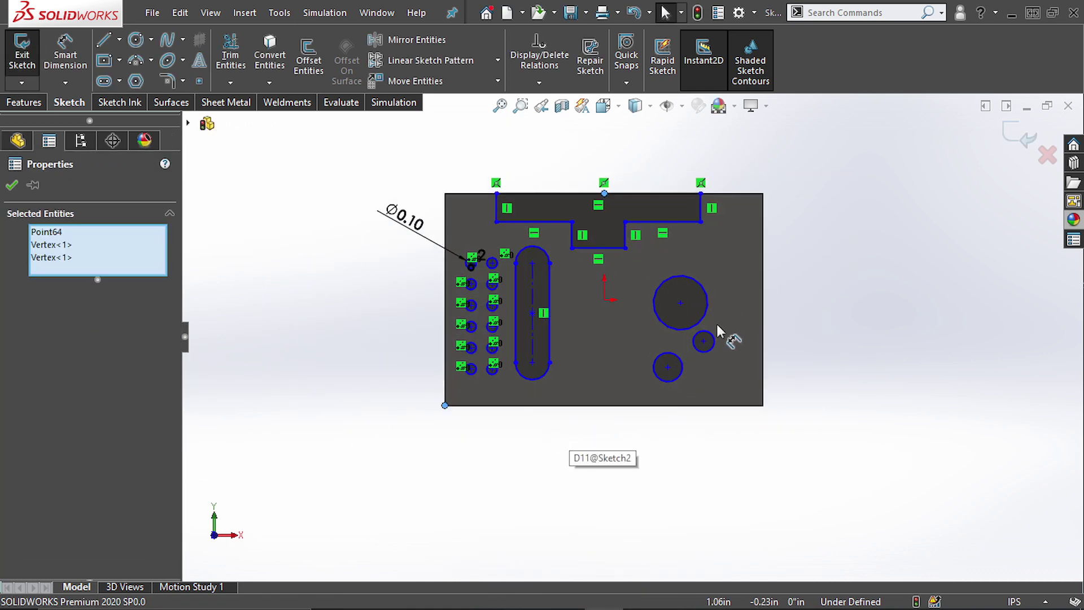
right_click(666, 309)
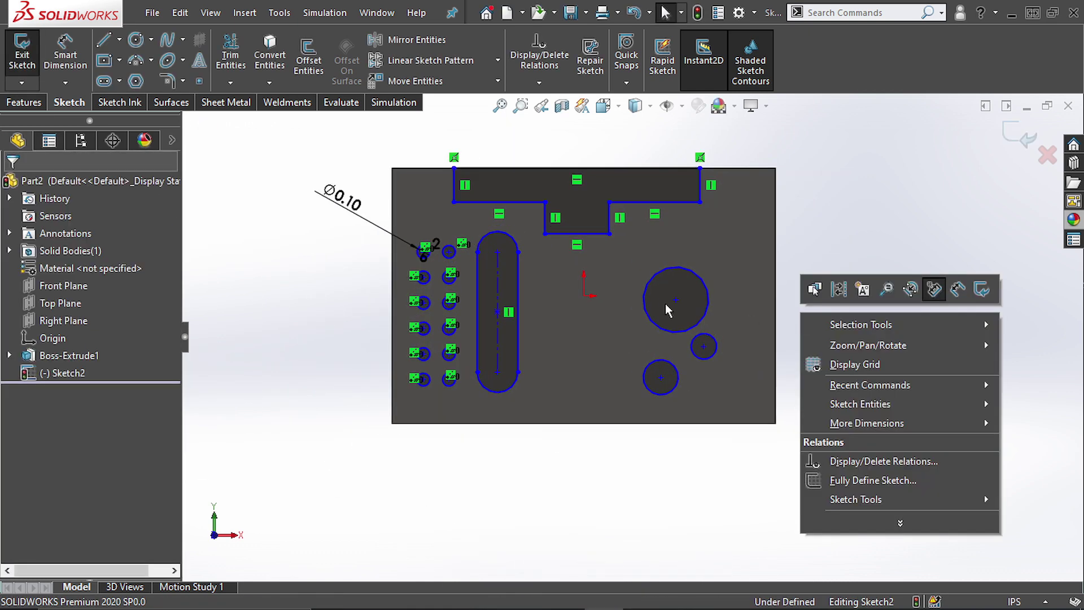
left_click(865, 480)
left_click_drag(169, 319, 169, 387)
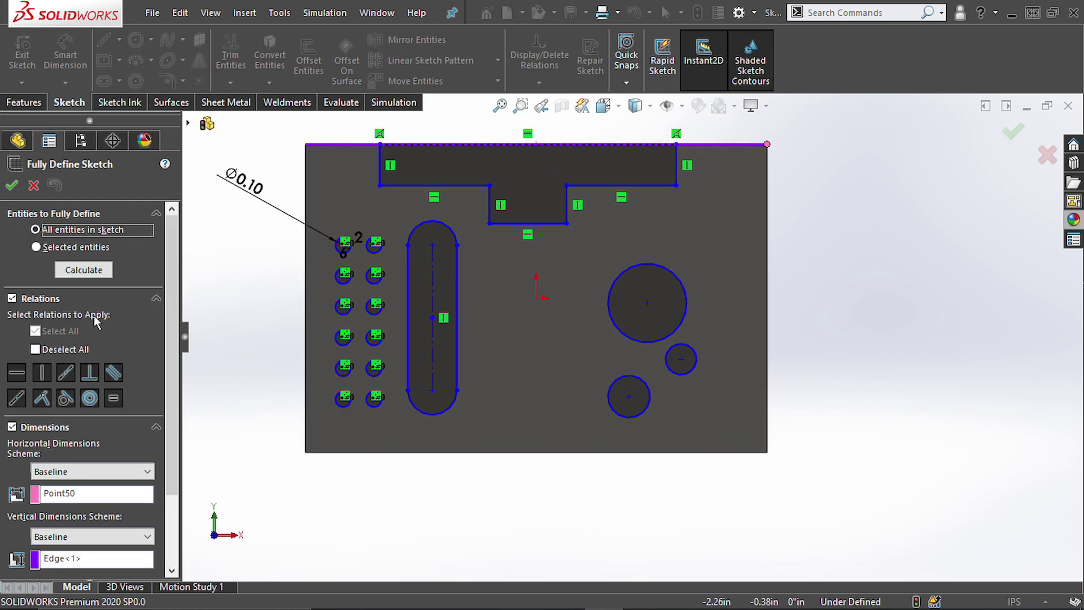
scroll(96, 322, "down", 3)
scroll(89, 305, "up", 3)
mouse_move(297, 270)
middle_mouse_down("ctrl")
mouse_move(387, 294)
mouse_move(382, 314)
middle_mouse_up("ctrl")
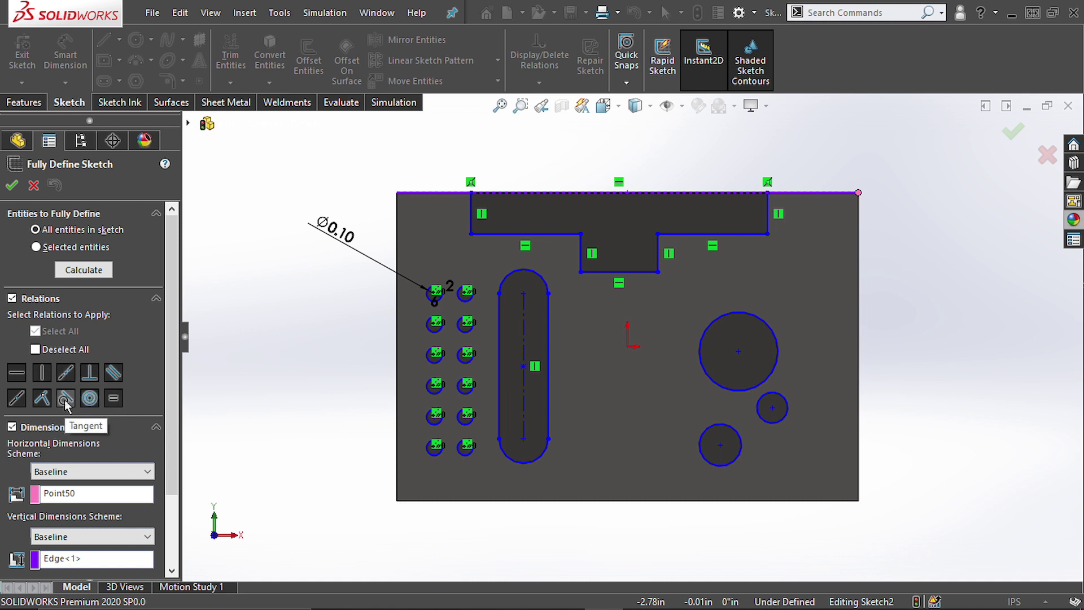
Exclude the Tangent relation and calculate the relations and baseline dimensions for the whole sketch
left_click(66, 399)
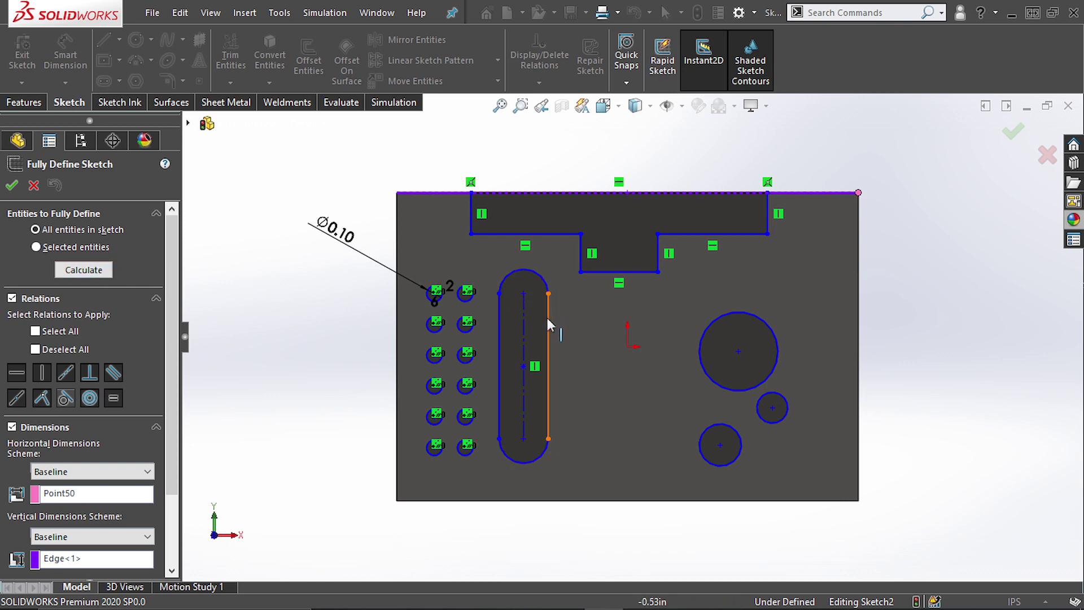
key("Return")
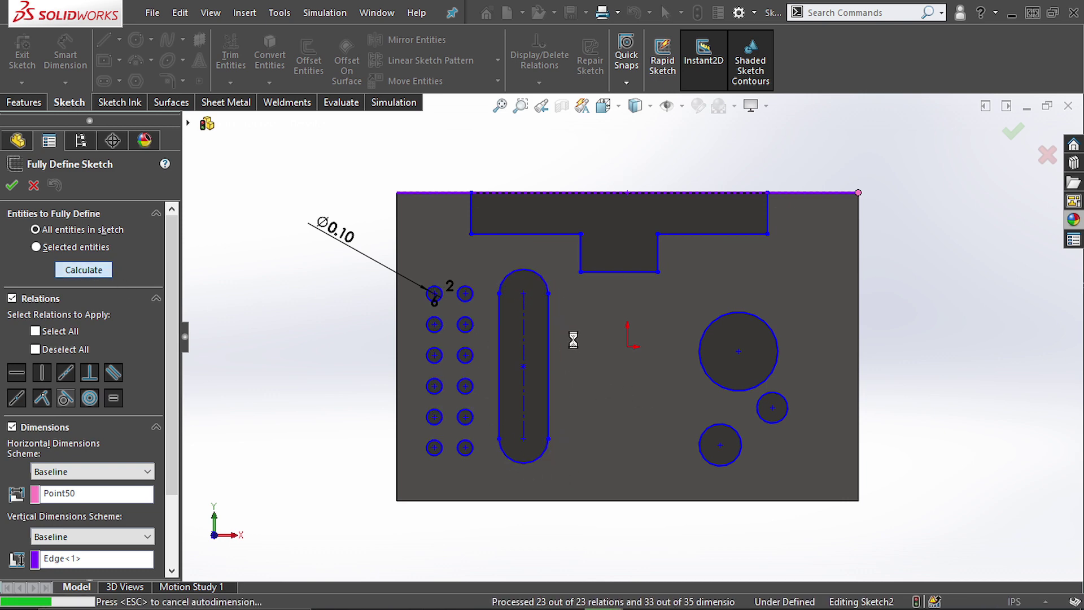
scroll(565, 347, "down", 3)
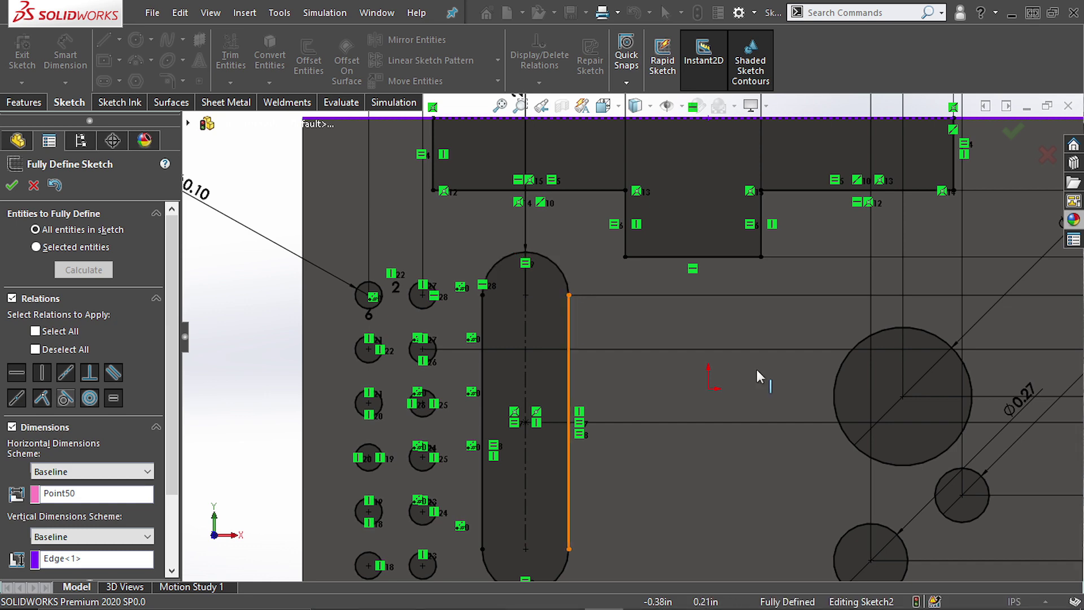
scroll(756, 377, "up", 4)
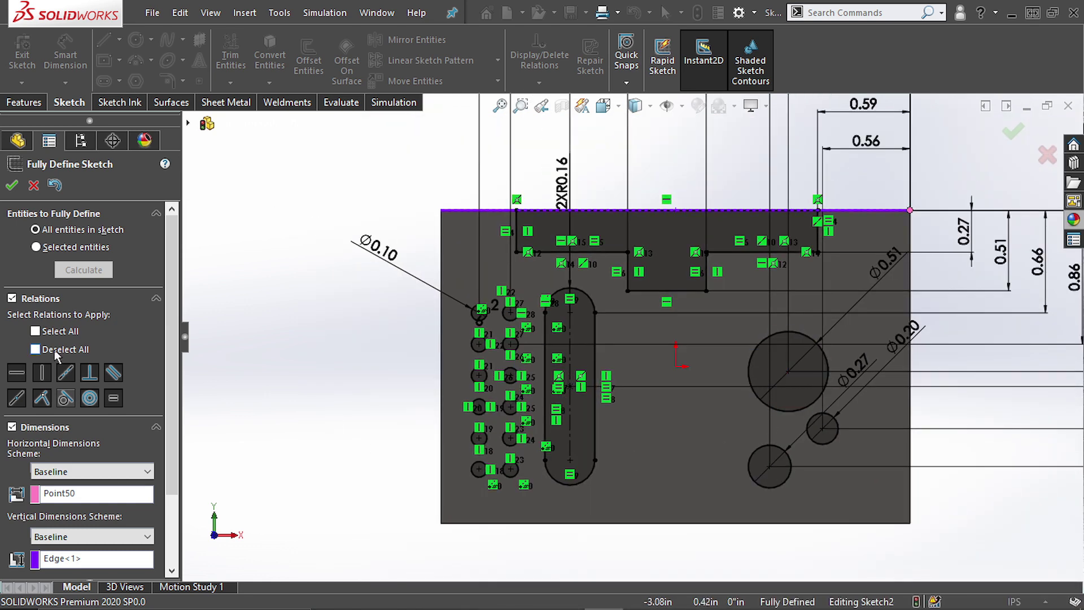
Deselect all relations, calculate the sketch with baseline dimensions only, and undo the calculation
left_click(40, 351)
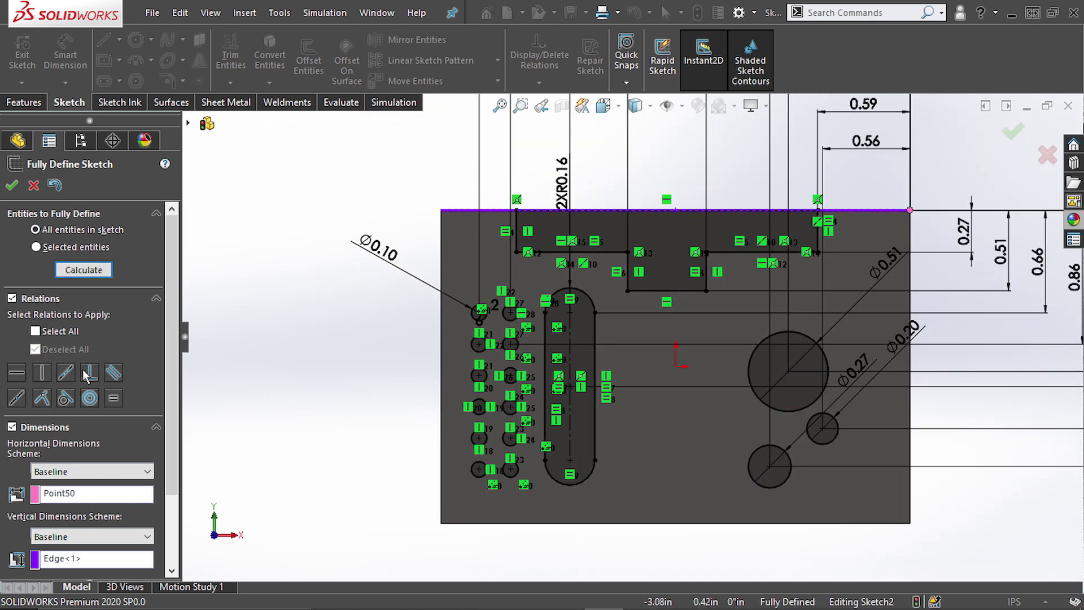
left_click(83, 270)
scroll(930, 367, "up", 3)
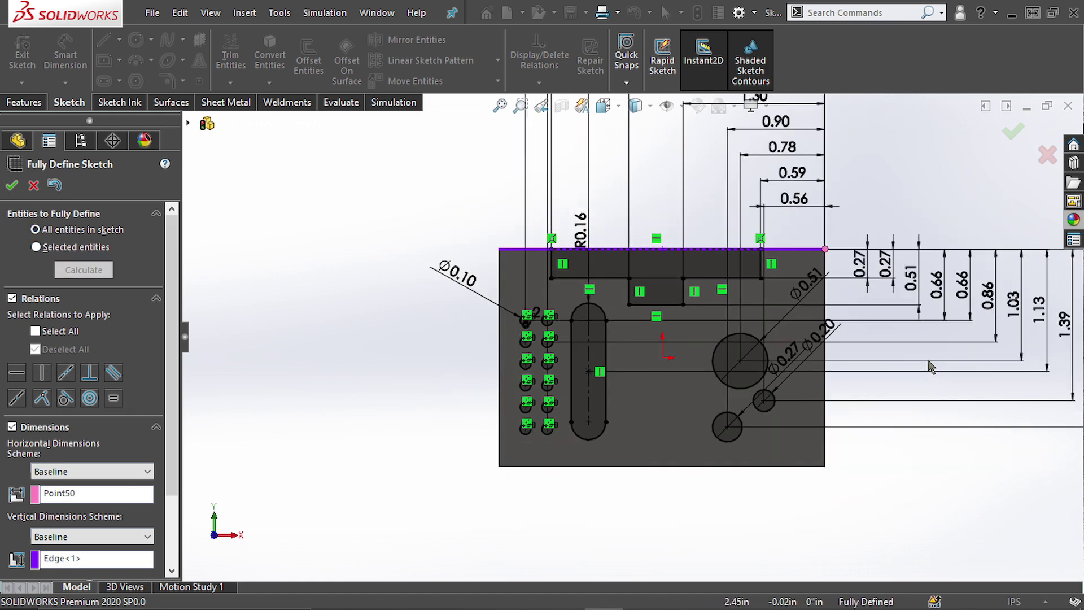
scroll(716, 361, "down", 1)
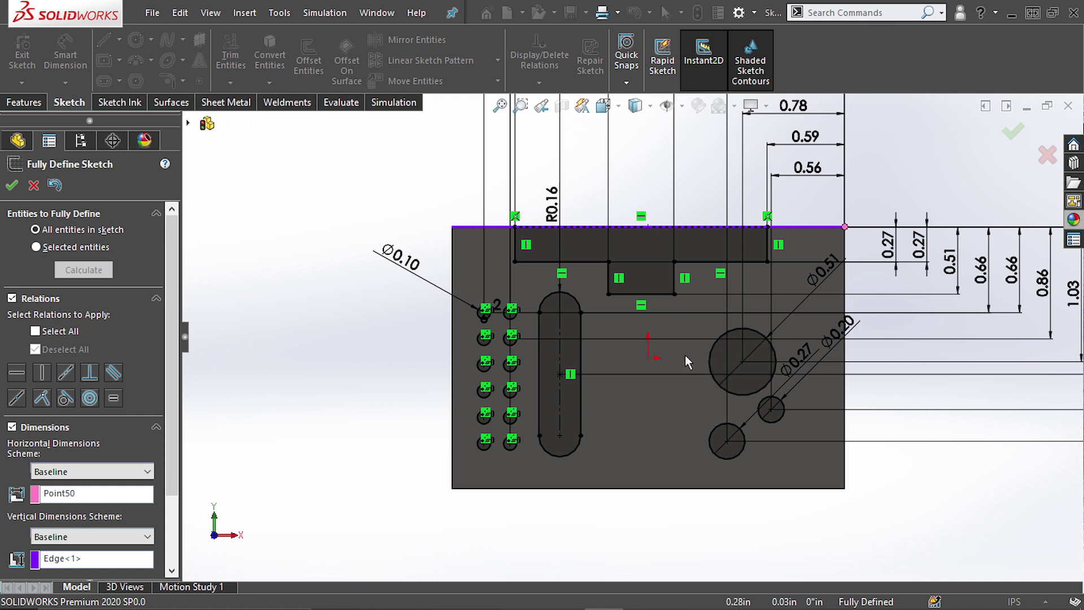
scroll(687, 357, "down", 1)
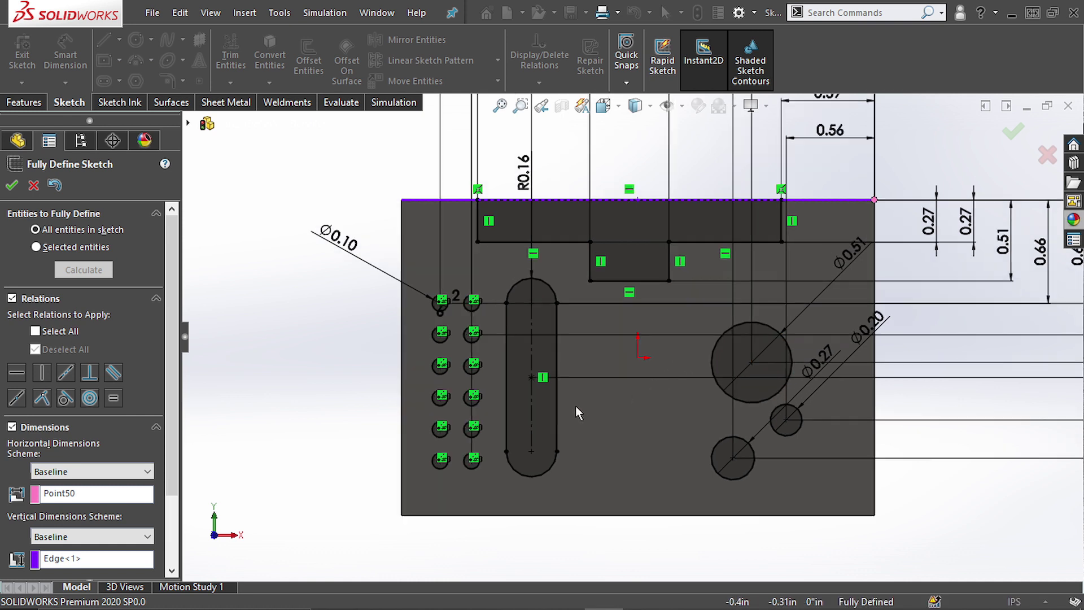
key("ctrl+z")
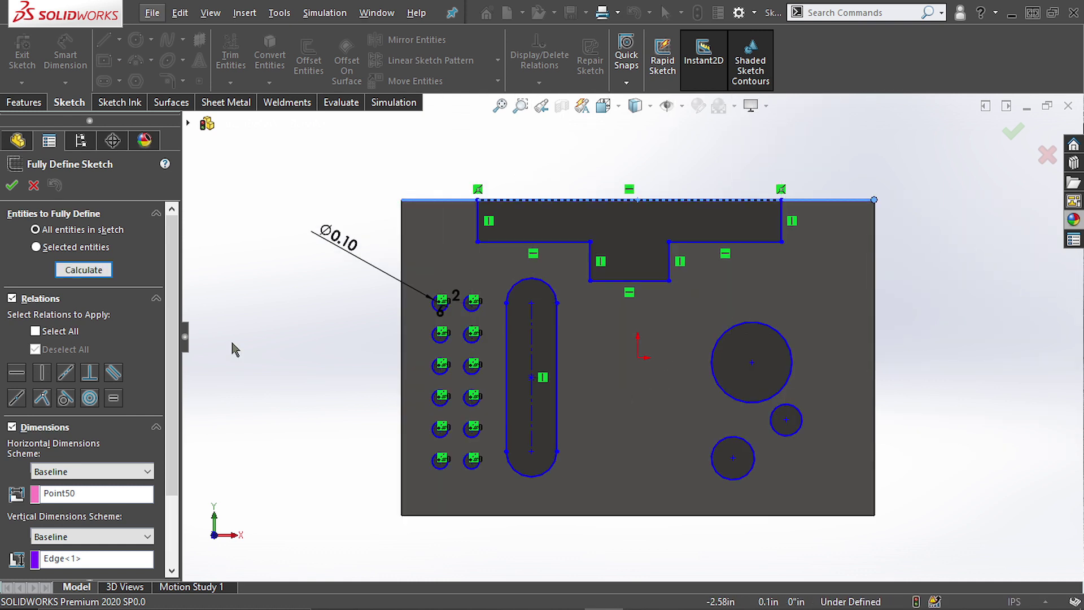
Select all relations again and calculate them with the baseline dimensions for the whole sketch
left_click(76, 331)
left_click(84, 270)
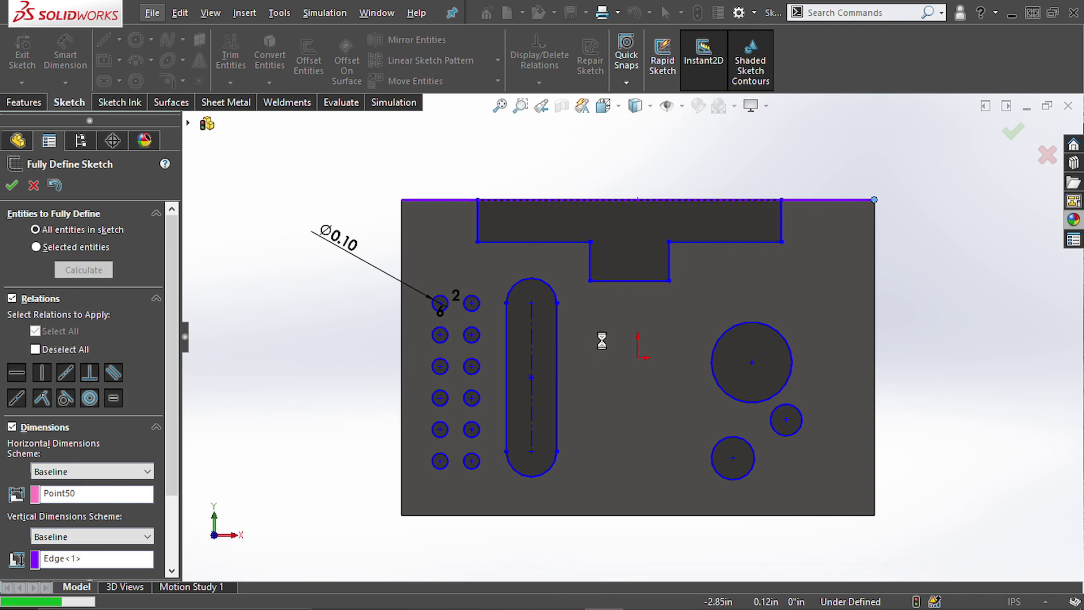
scroll(666, 337, "up", 2)
scroll(695, 341, "up", 5)
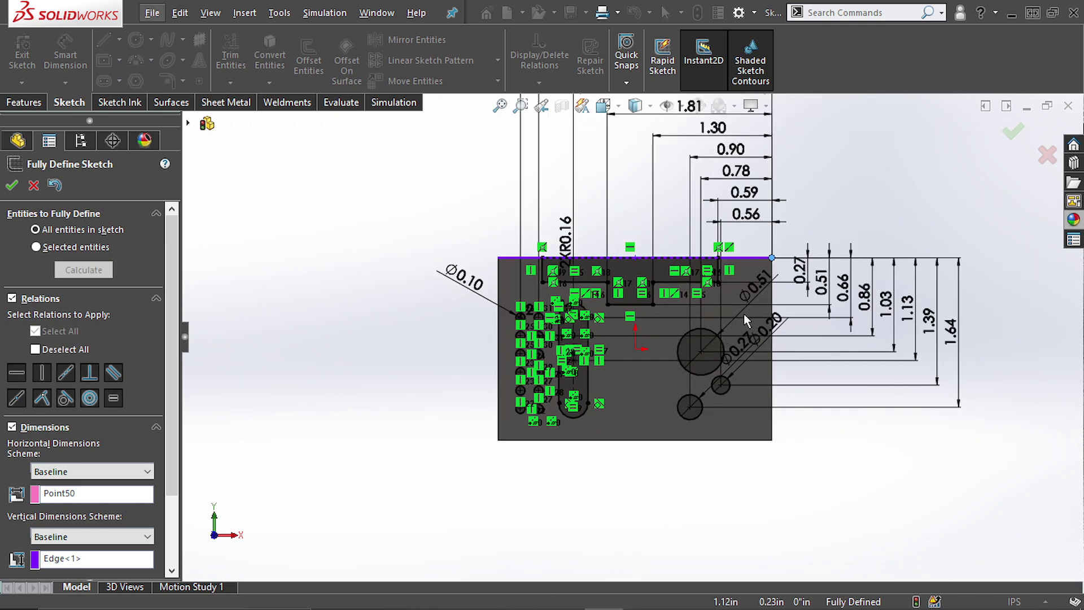
scroll(685, 195, "down", 1)
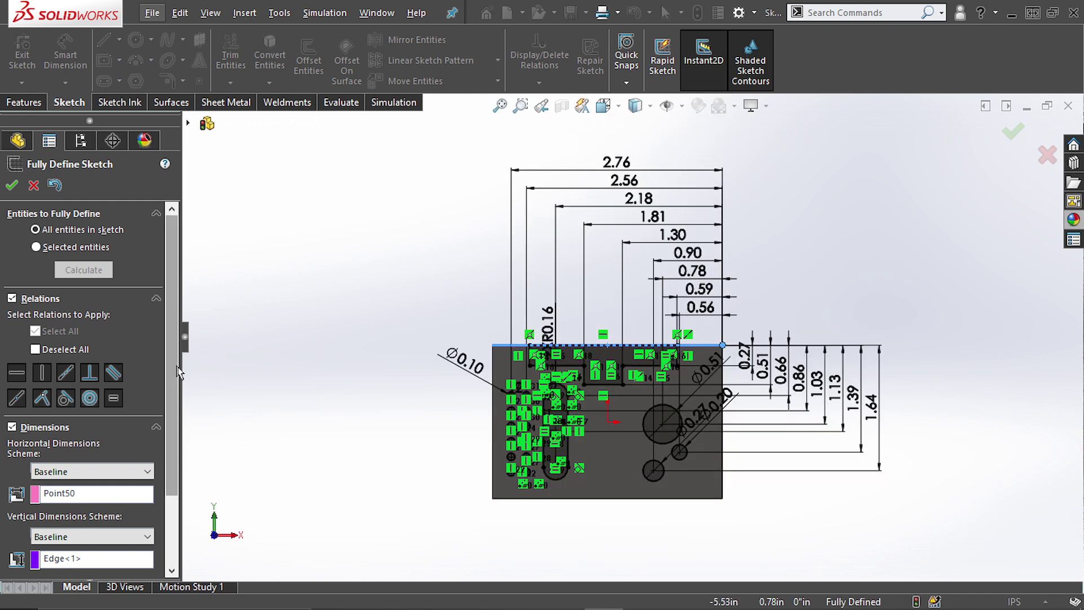
scroll(112, 429, "down", 3)
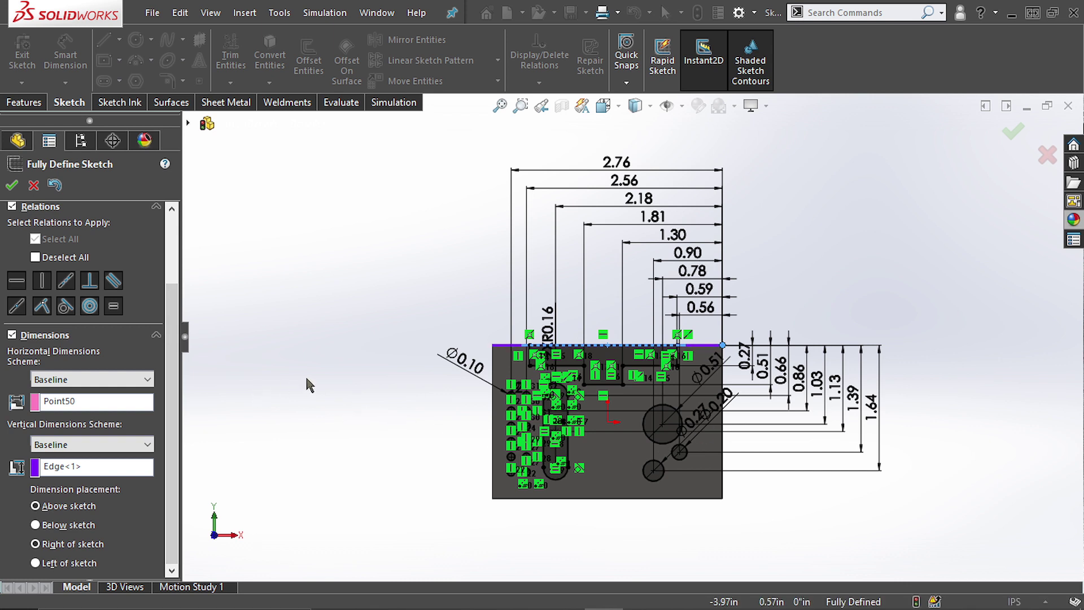
left_click(40, 101)
left_click(82, 103)
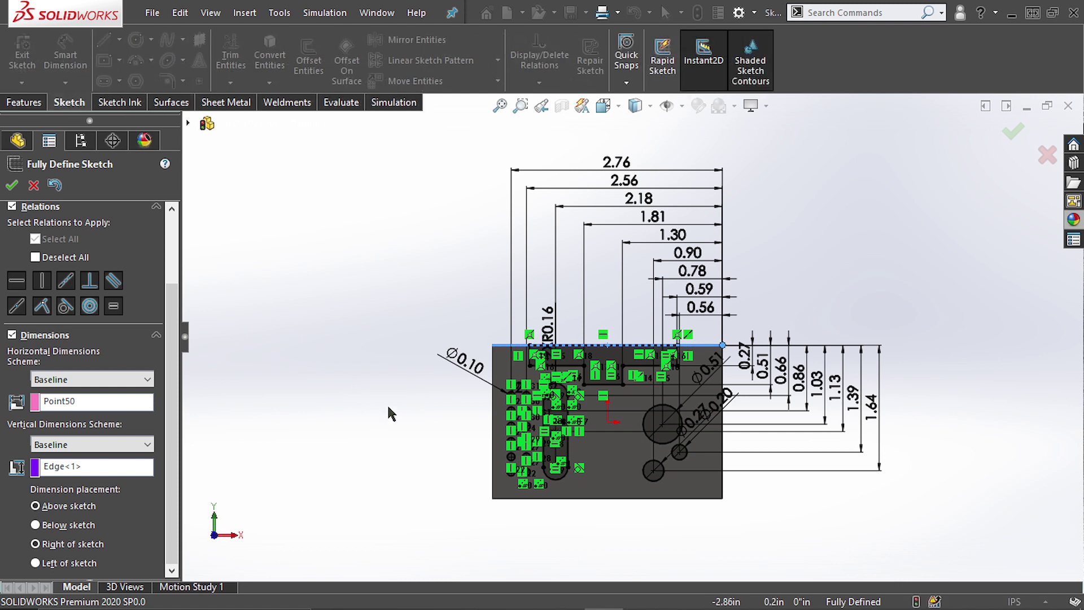
Try the Chain scheme for both horizontal and vertical dimensions on the whole sketch, and undo the calculation
left_click(75, 379)
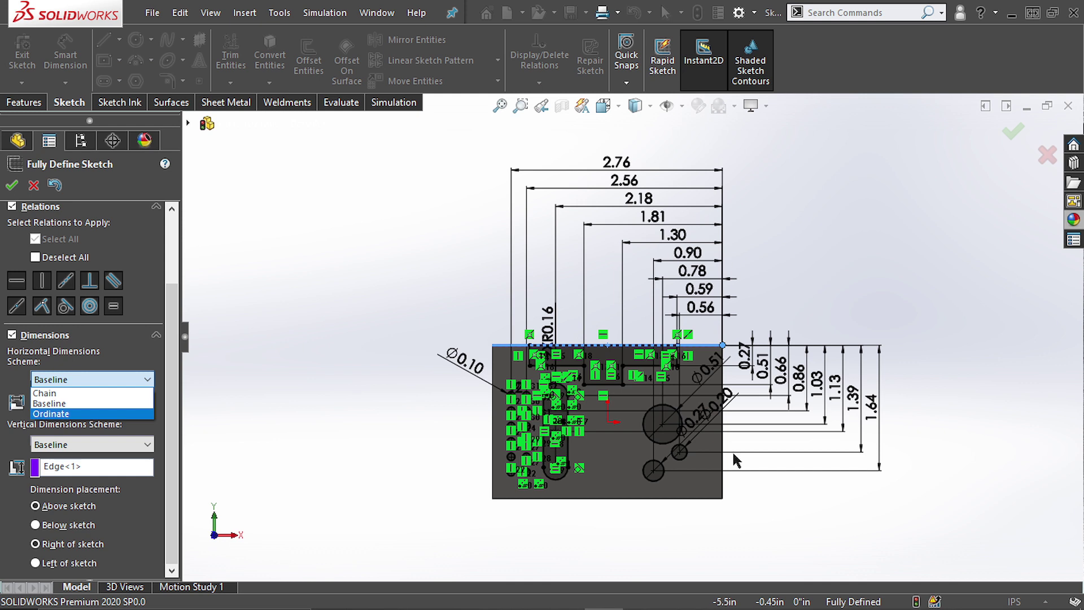
left_click(117, 394)
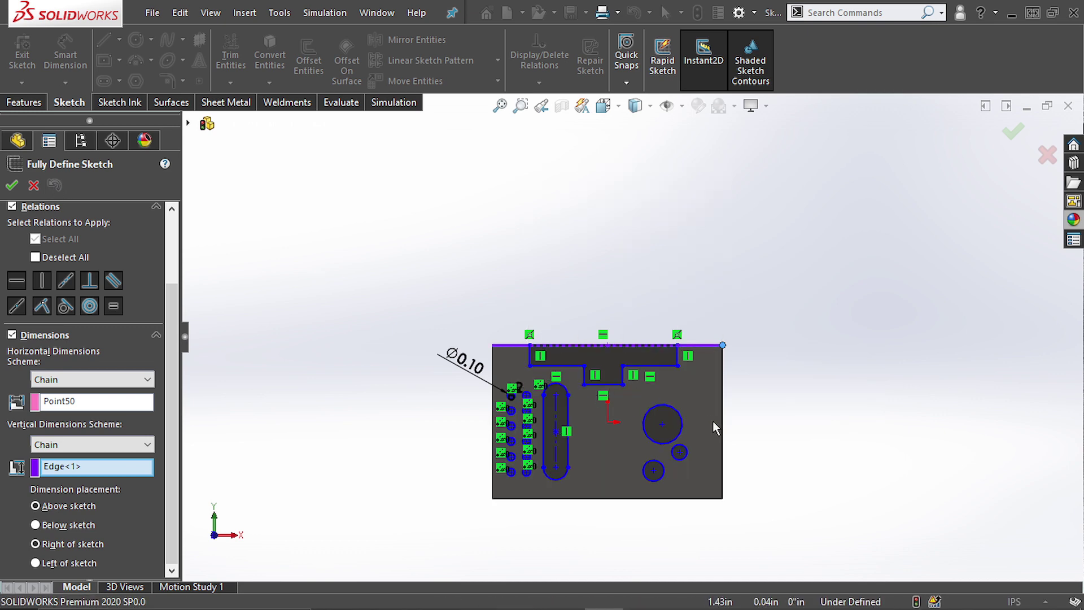
scroll(691, 441, "down", 2)
scroll(174, 387, "up", 3)
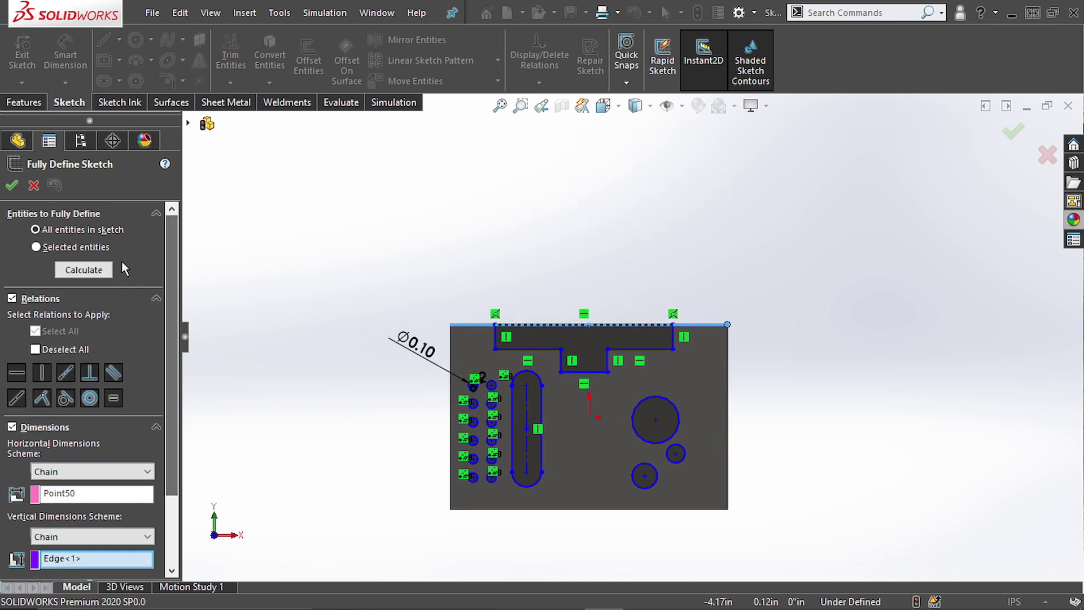
left_click(84, 270)
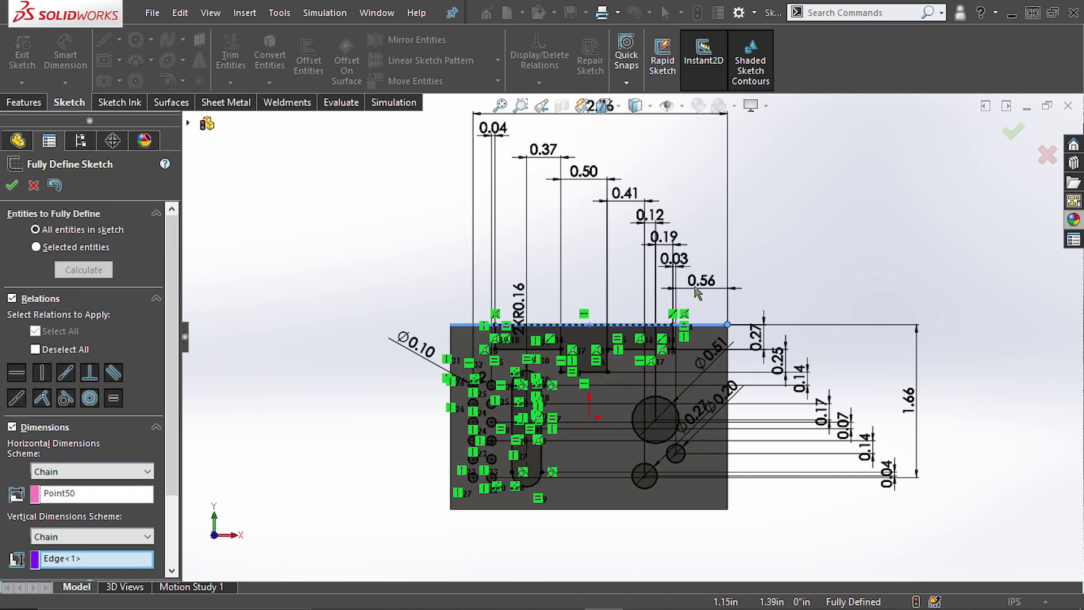
scroll(733, 347, "down", 3)
scroll(721, 336, "down", 2)
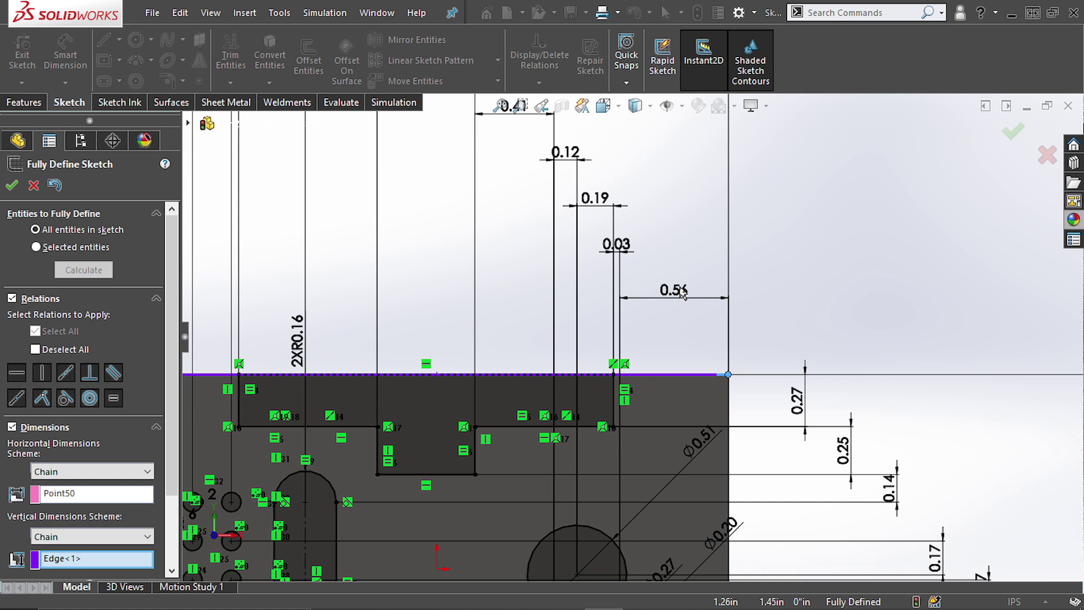
left_click_drag(681, 292, 672, 299)
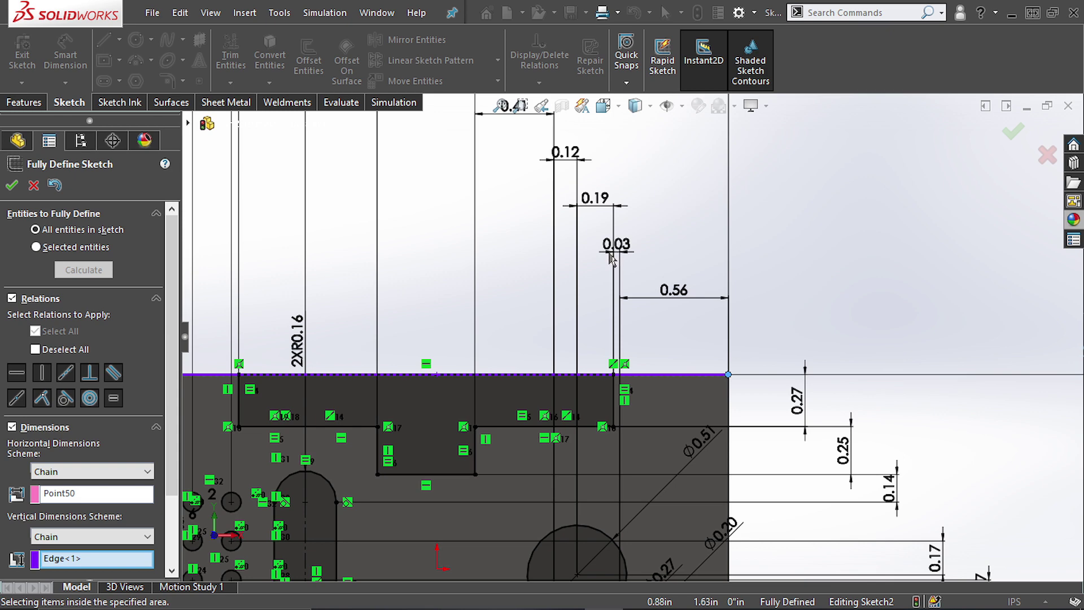
scroll(598, 237, "up", 5)
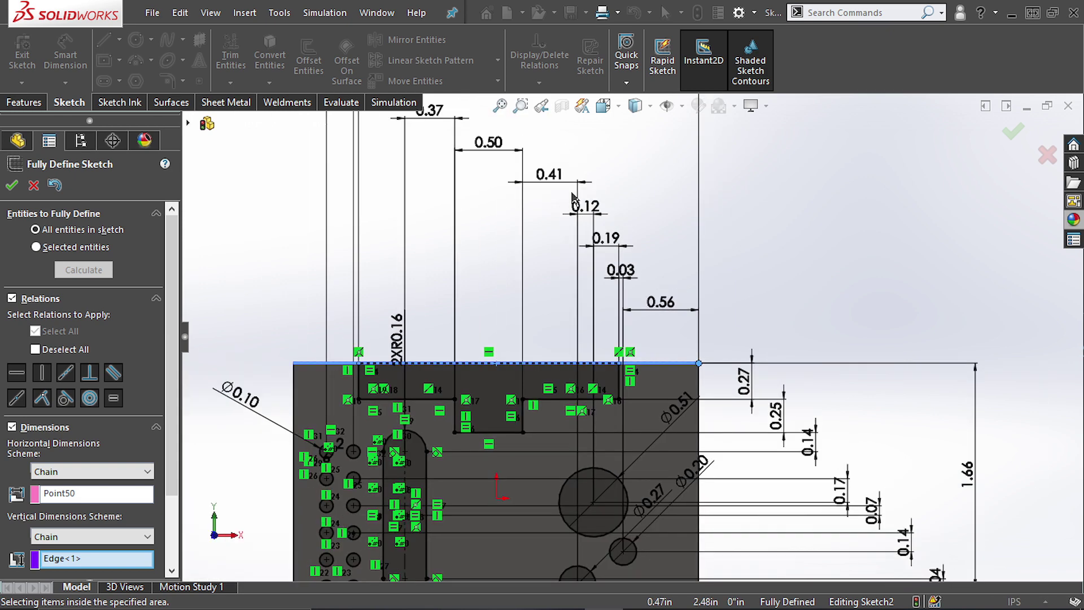
key("ctrl+z")
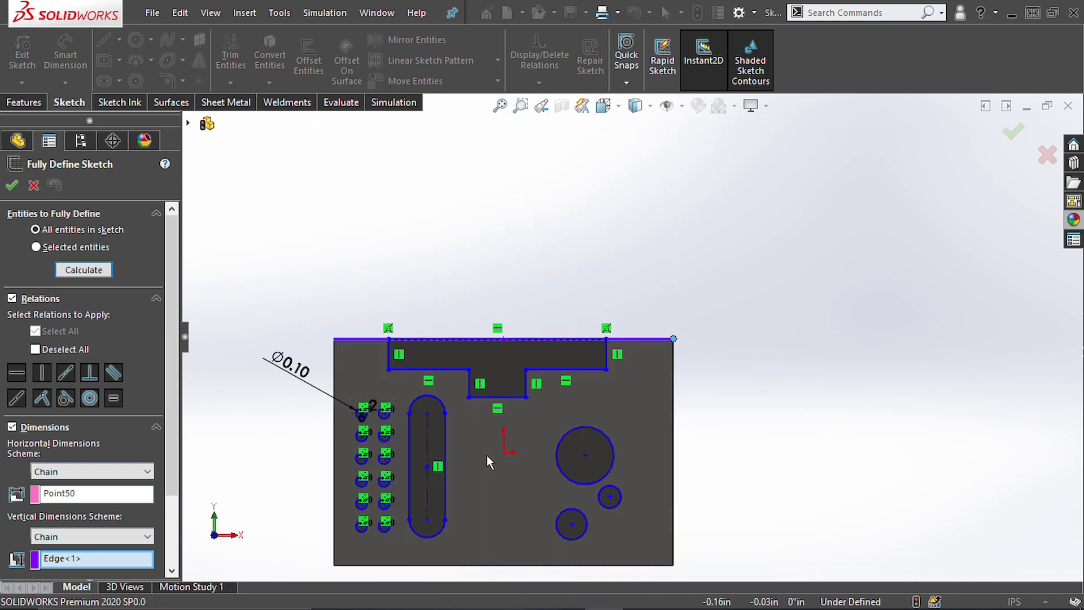
Calculate the whole sketch with Ordinate horizontal and vertical schemes referenced to the plate's left and bottom edges
scroll(96, 410, "down", 3)
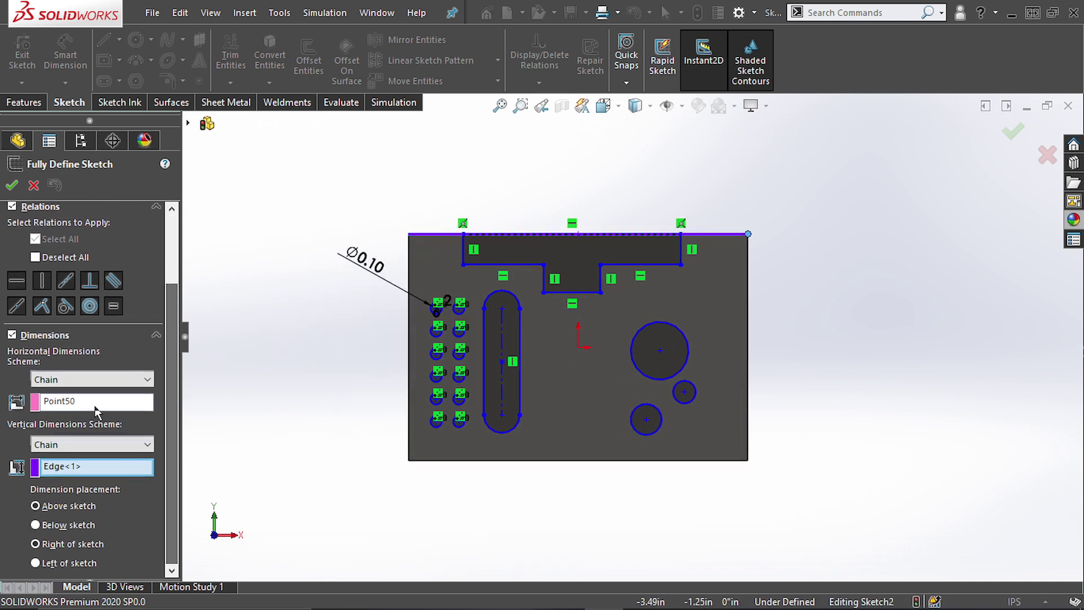
left_click(85, 379)
left_click(62, 412)
left_click(70, 444)
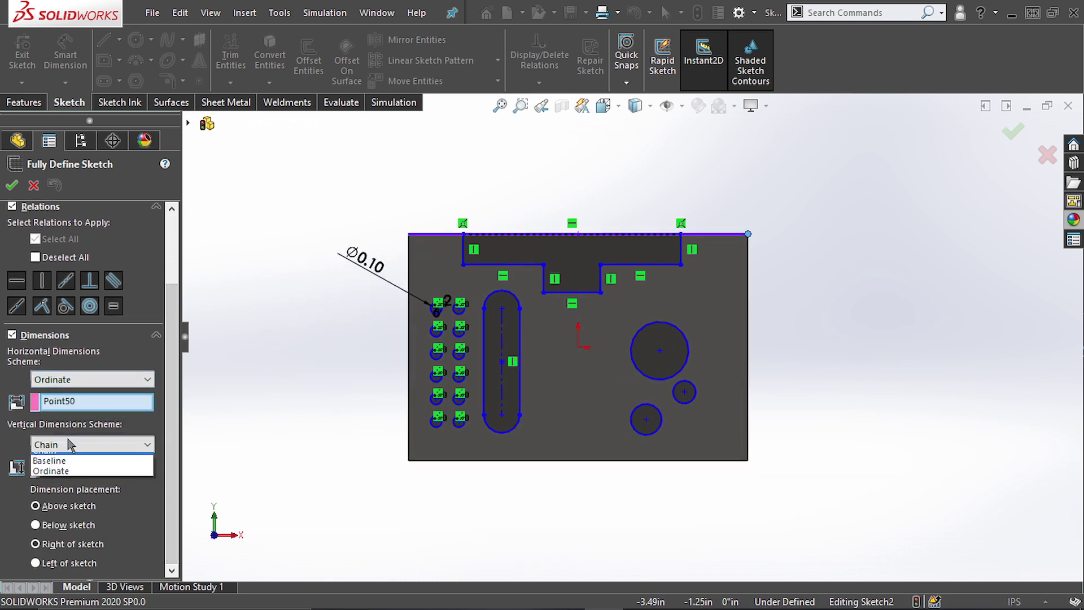
left_click(51, 470)
left_click(84, 270)
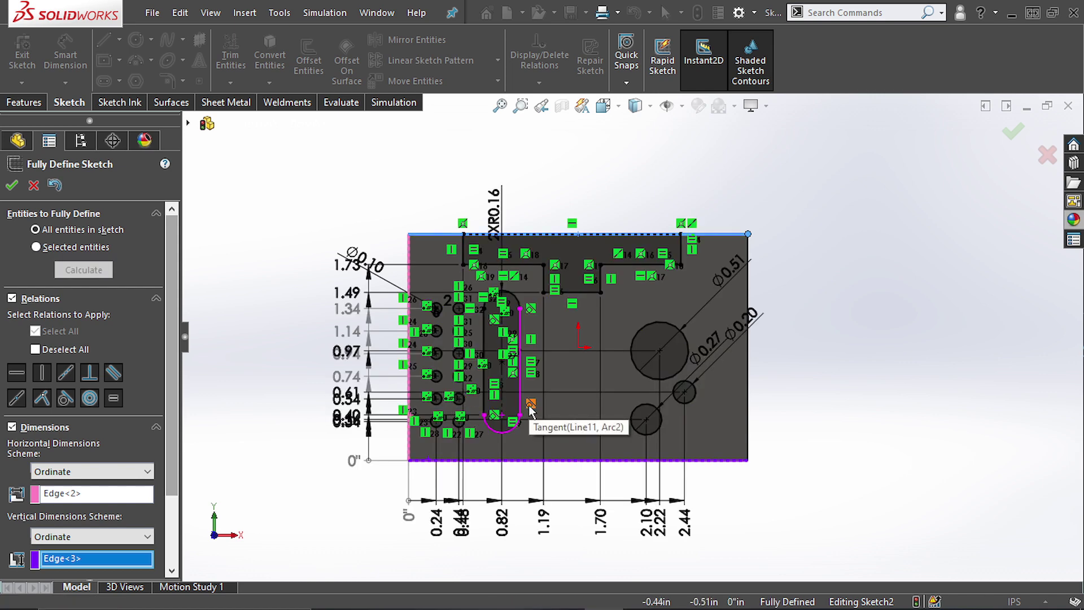
Set the horizontal ordinate dimension of the small-hole column nearest the plate's left edge to 1/4 in
scroll(544, 428, "down", 3)
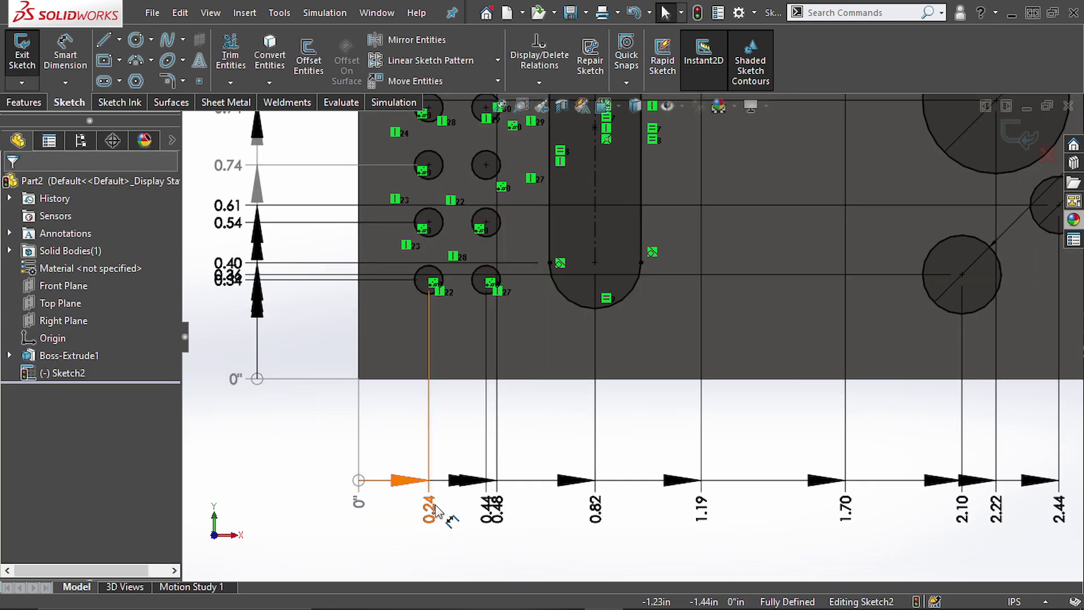
left_click(433, 505)
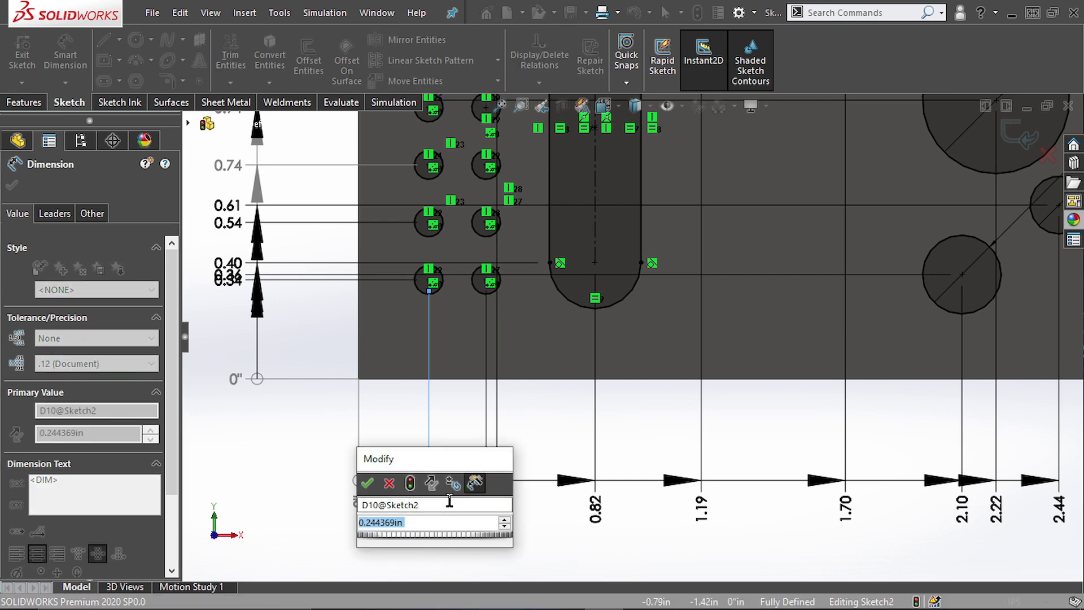
type("1/4")
key("Return")
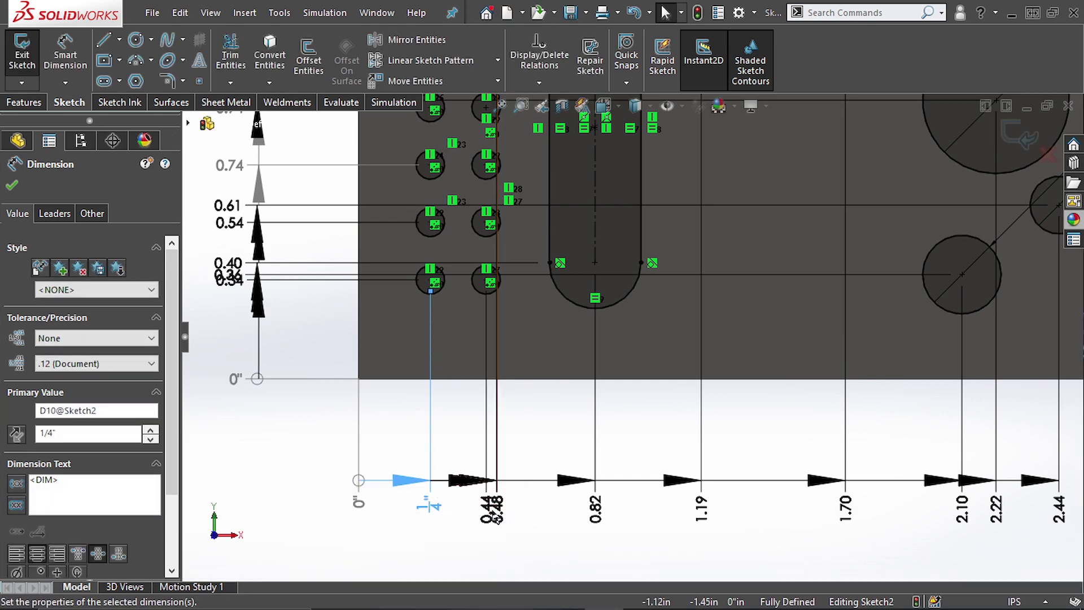
Remove the largest circle's horizontal ordinate dimension and bring its centre back into the set with Add To Ordinate
key("Escape")
key("f")
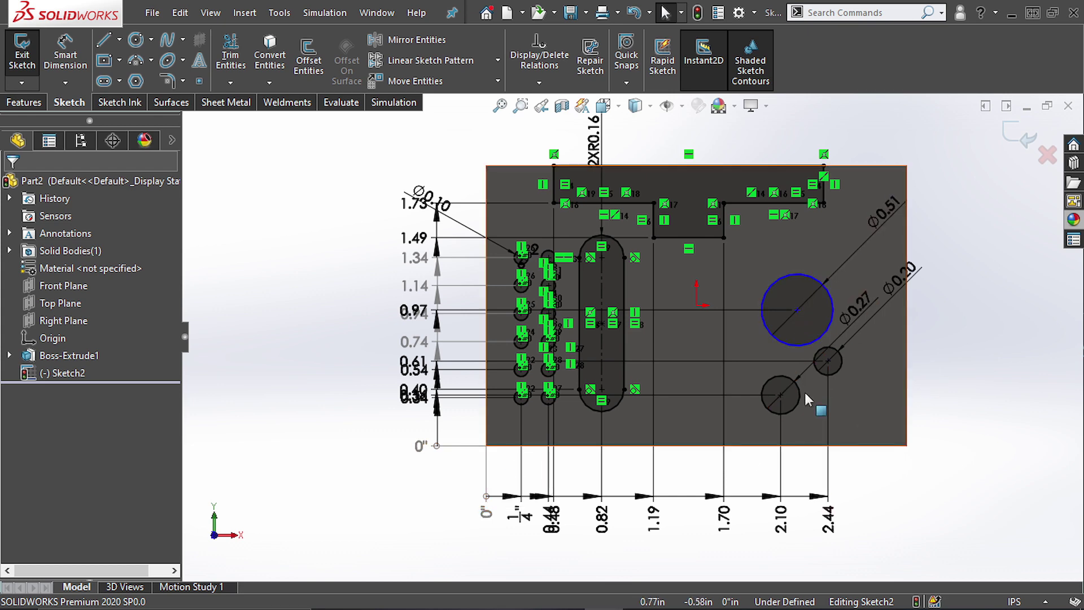
left_click(485, 467)
right_click(486, 466)
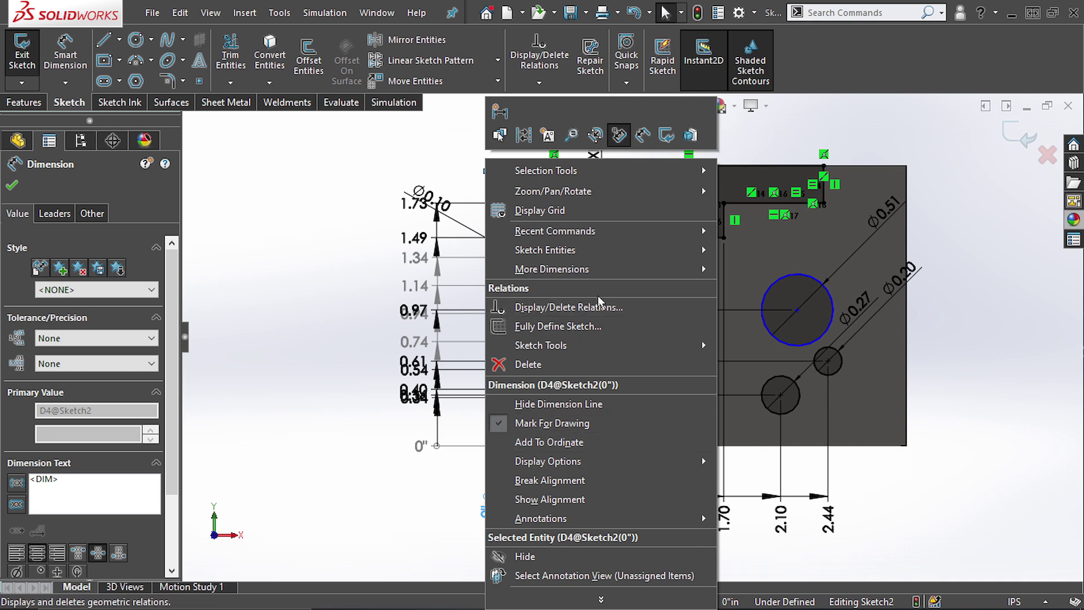
left_click(565, 445)
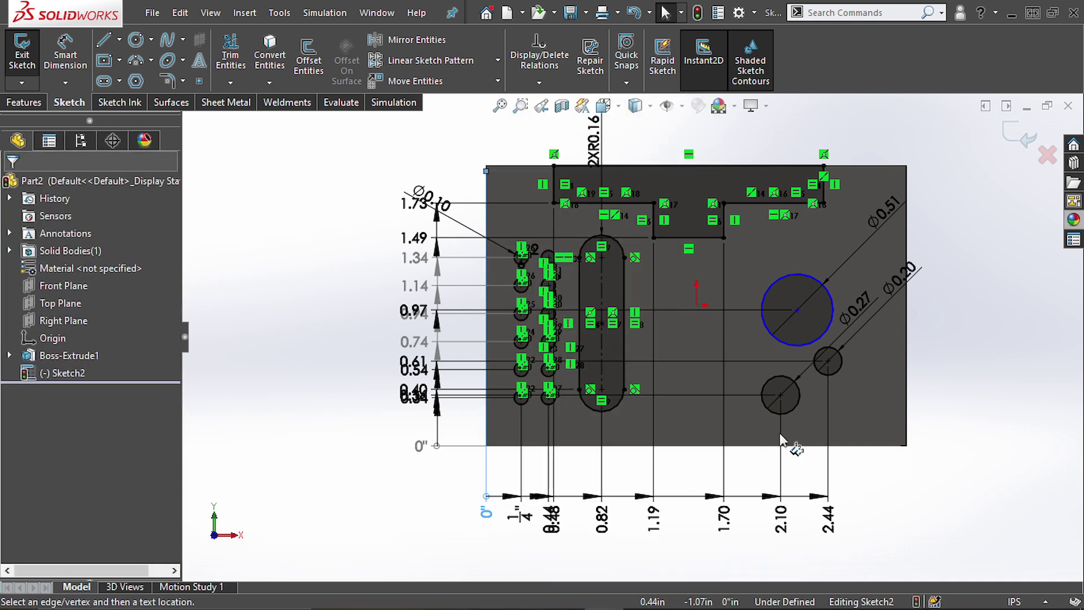
left_click(797, 311)
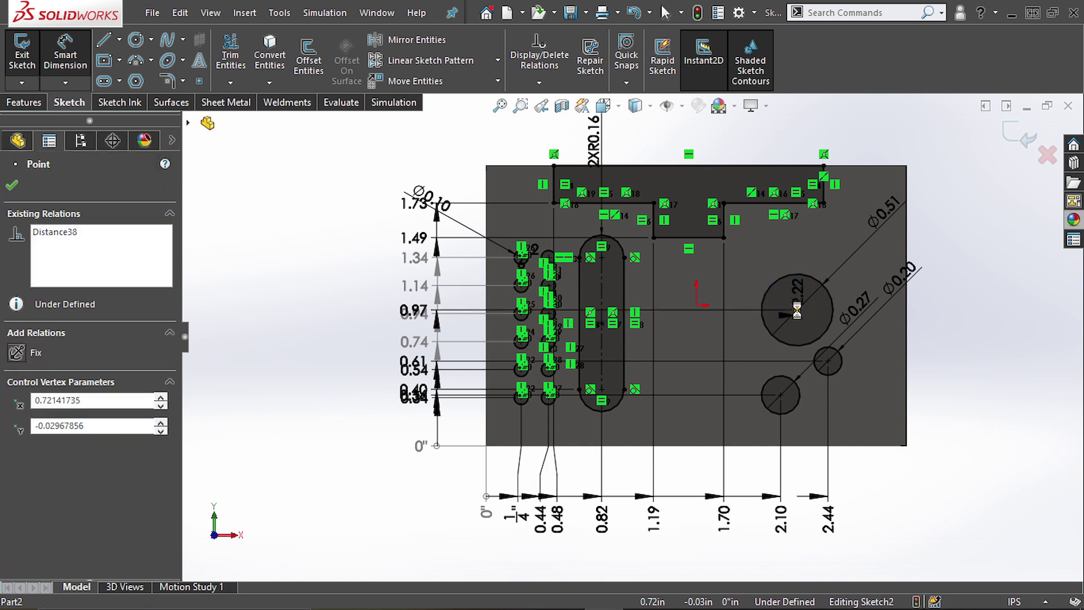
left_click(906, 384)
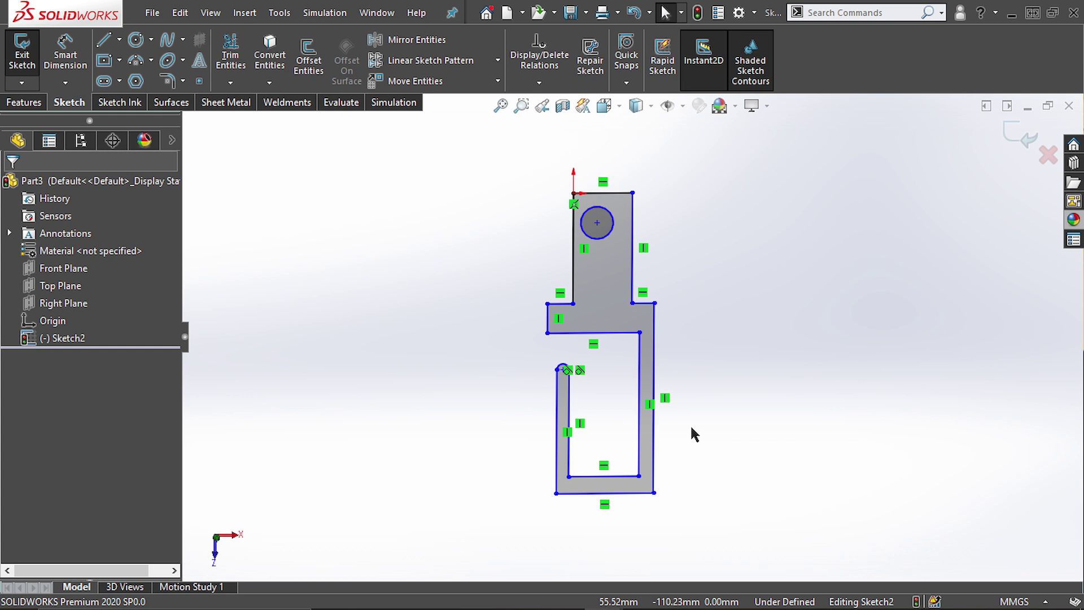
Examine the inner and outer vertical lines of the hook in the Part3 sketch and the spacing between the inner pair
scroll(640, 460, "down", 3)
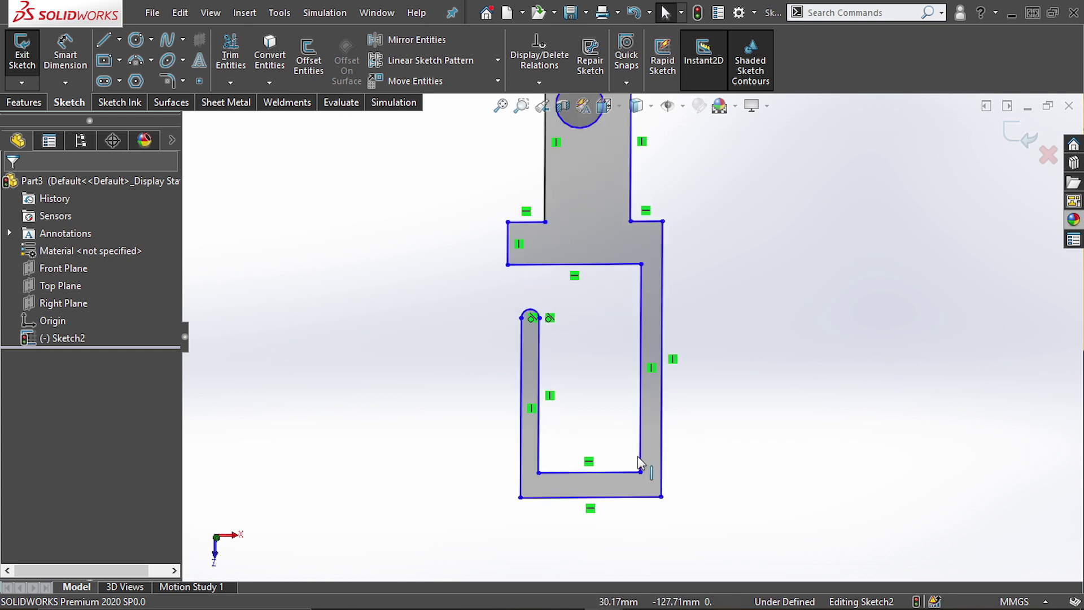
left_click(640, 423)
left_click(540, 436, "ctrl")
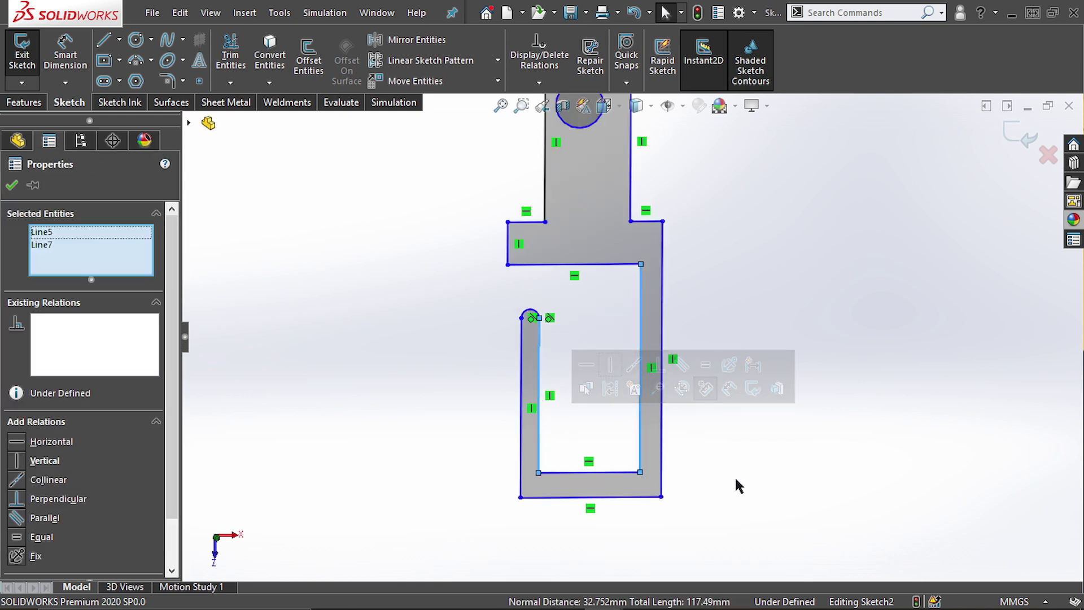
key("Escape")
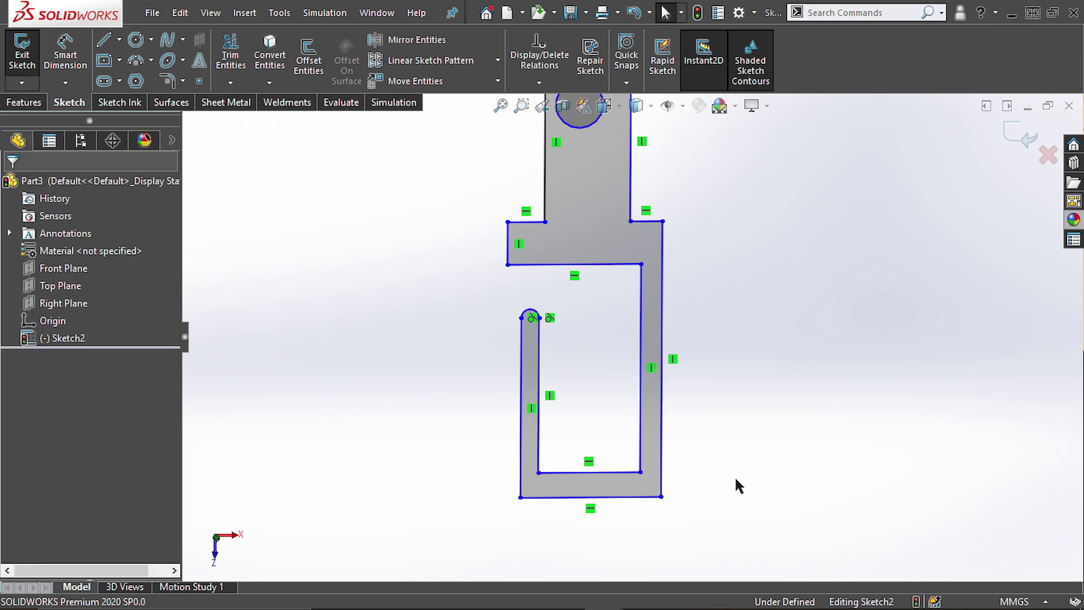
left_click(663, 443)
left_click(521, 438)
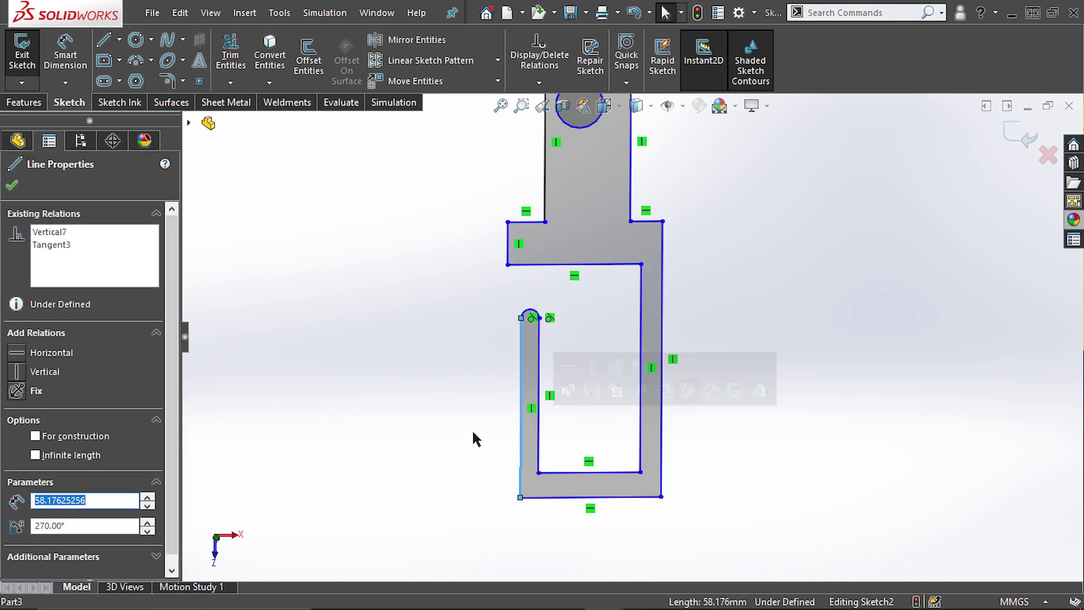
key("Escape")
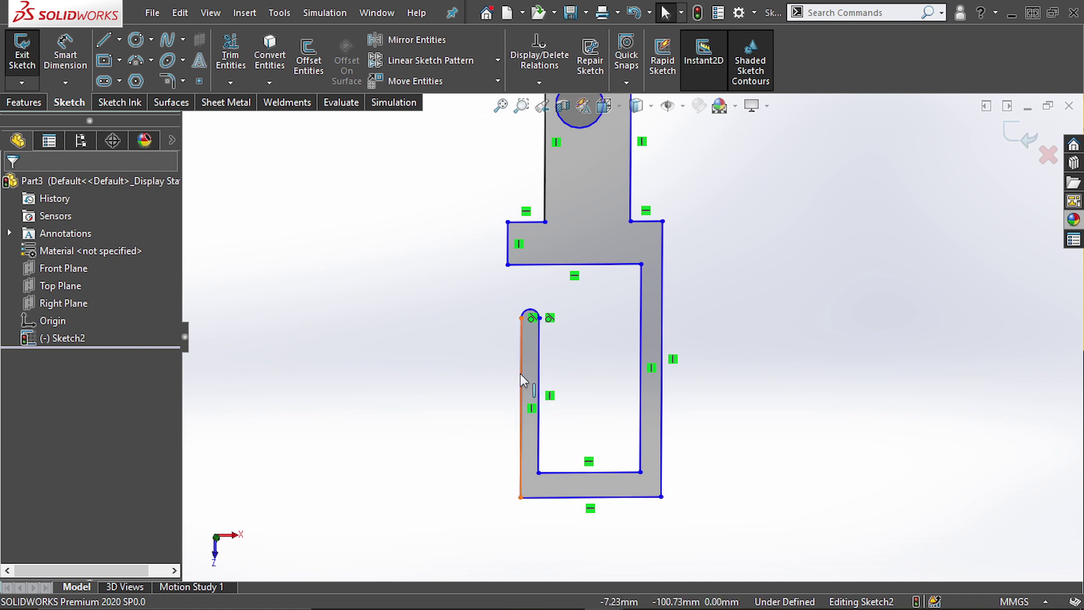
left_click(539, 371)
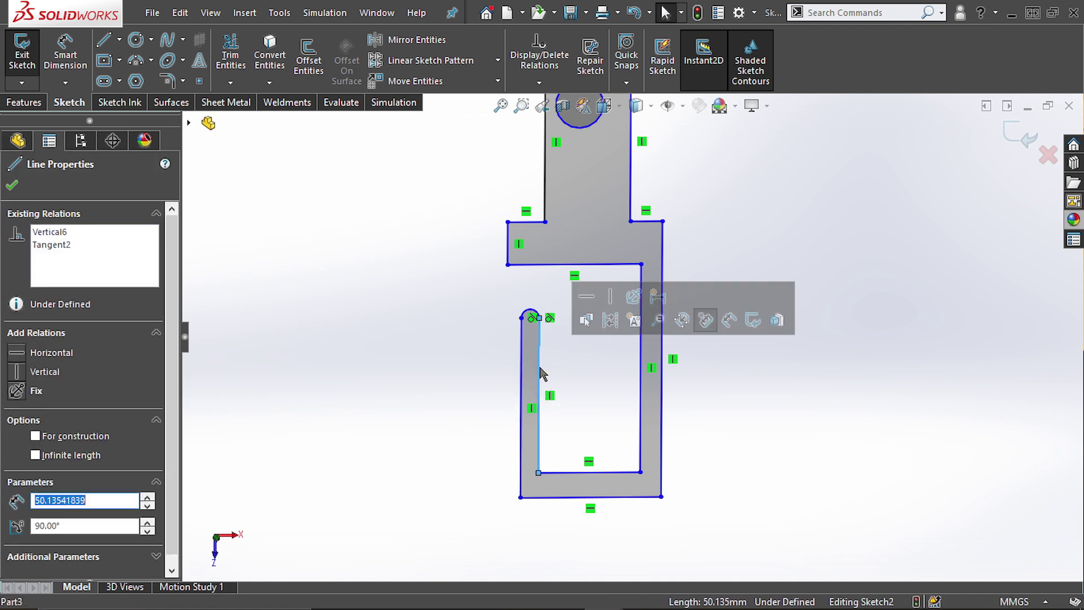
left_click(738, 401)
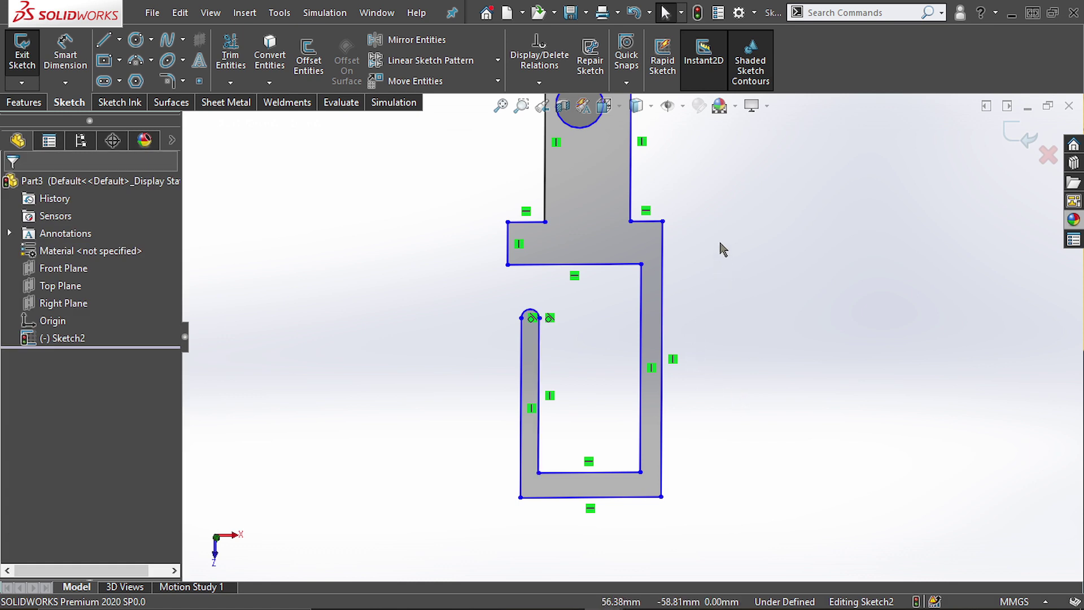
Fully define all sketch entities with Ordinate horizontal and vertical schemes referenced to the origin, placing the horizontal dimensions above the sketch
key("f")
key("z")
key("z")
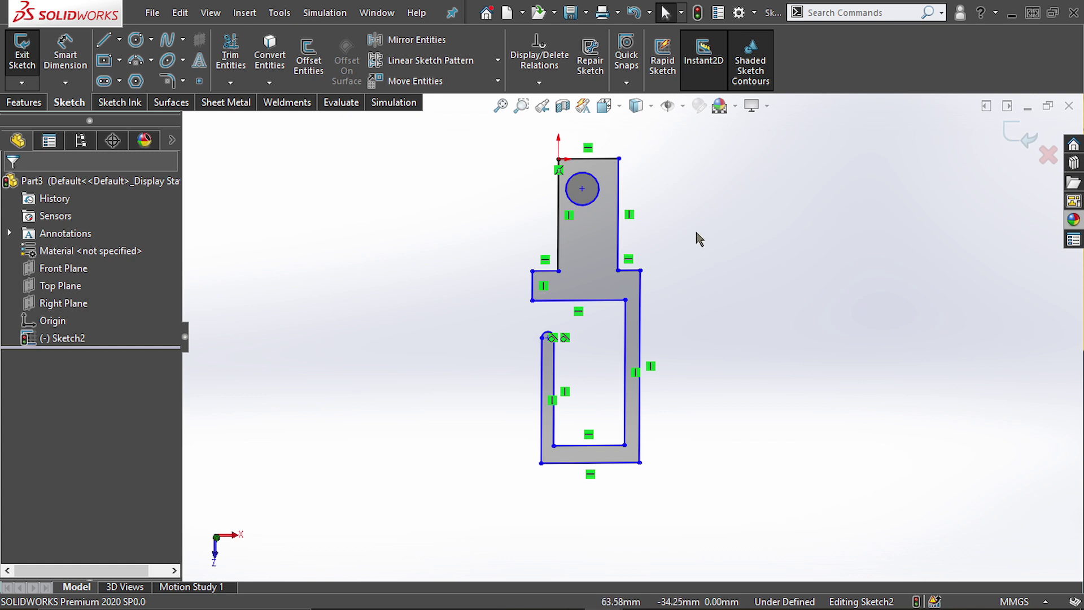
right_click(704, 284)
left_click(749, 450)
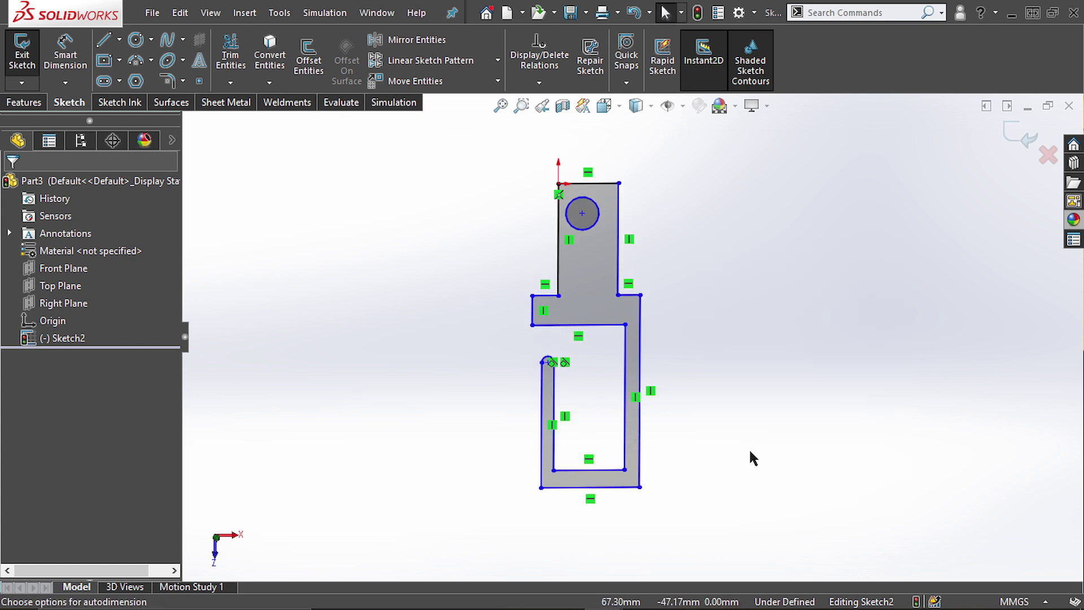
scroll(118, 395, "down", 3)
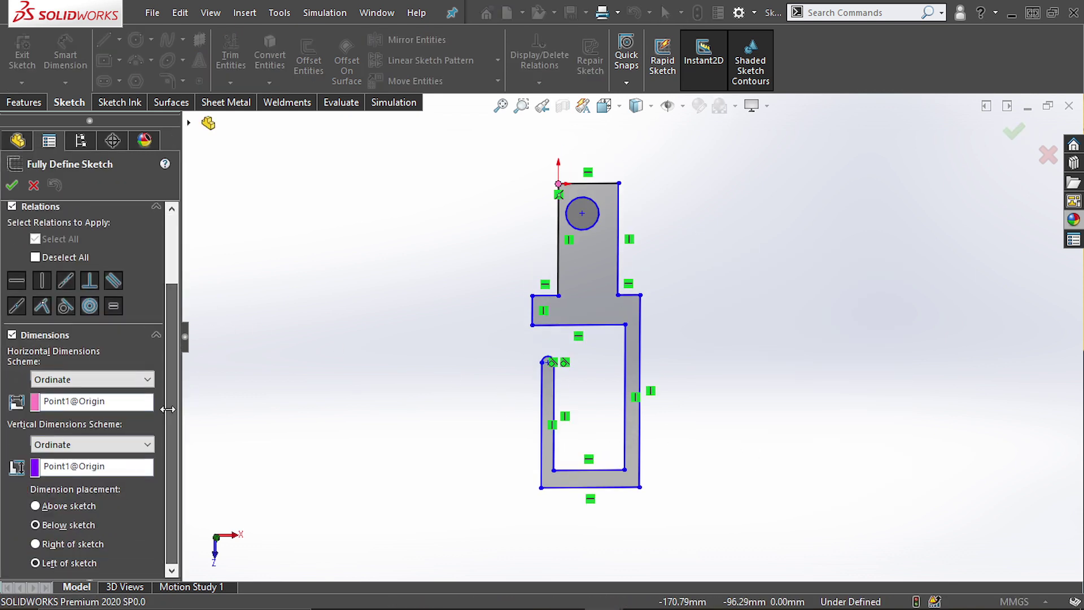
left_click(91, 402)
left_click(81, 467)
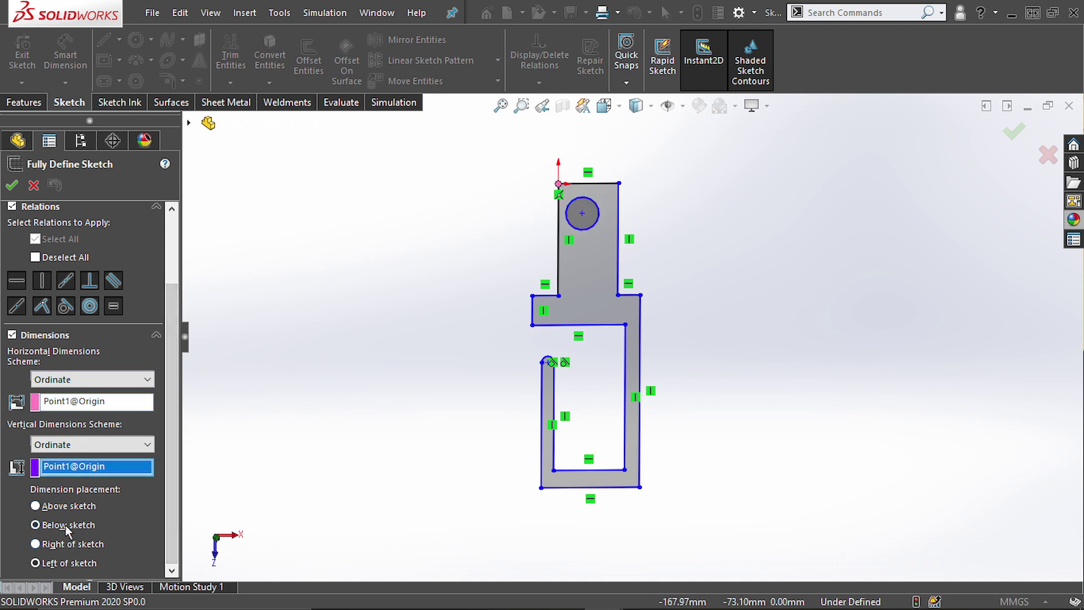
left_click(67, 506)
scroll(142, 531, "up", 3)
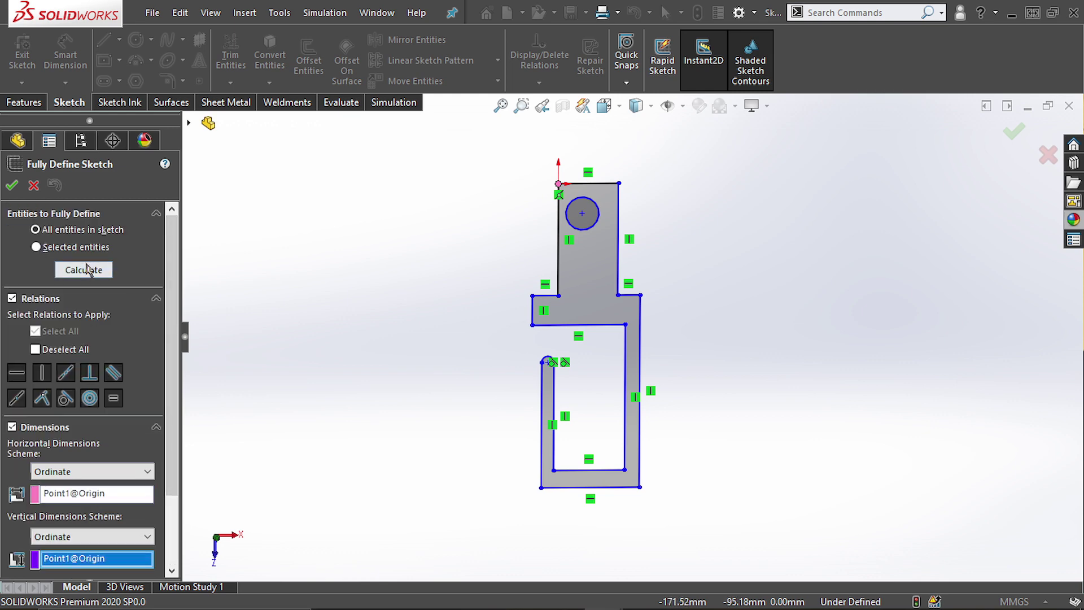
left_click(85, 270)
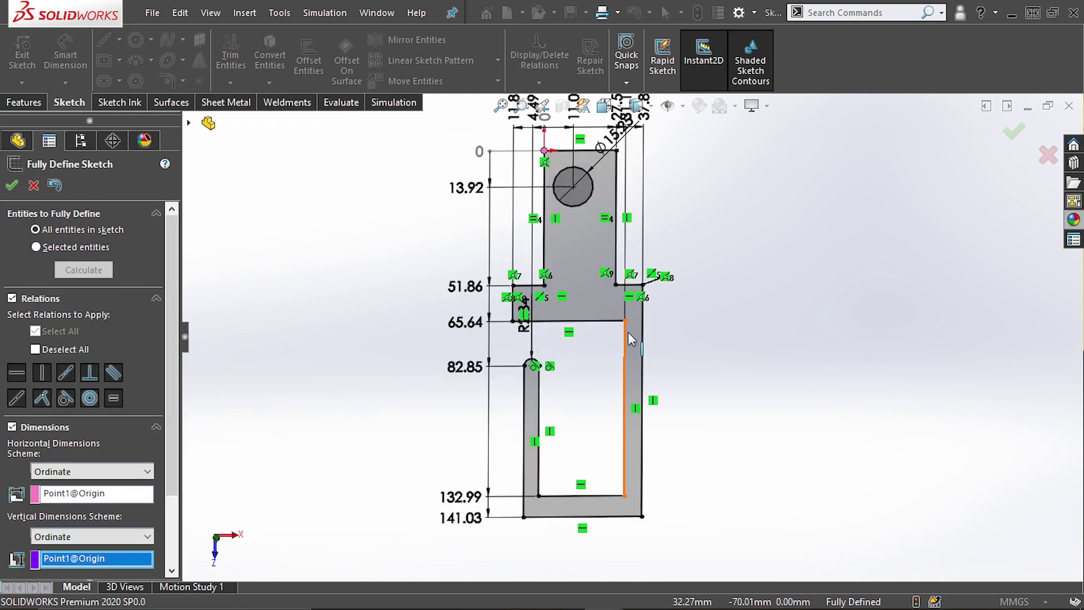
key("Return")
Move the hole's diameter dimension clear of the profile, and break the 31.10 ordinate dimension's alignment to place it below the sketch
left_click_drag(623, 158, 713, 236)
left_click(709, 345)
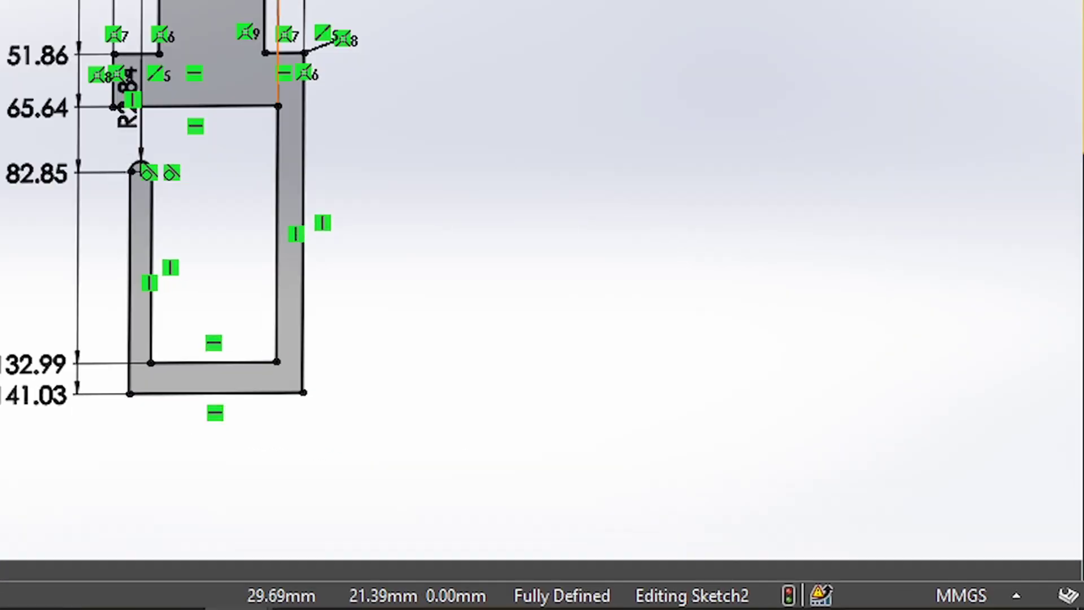
right_click(277, 3)
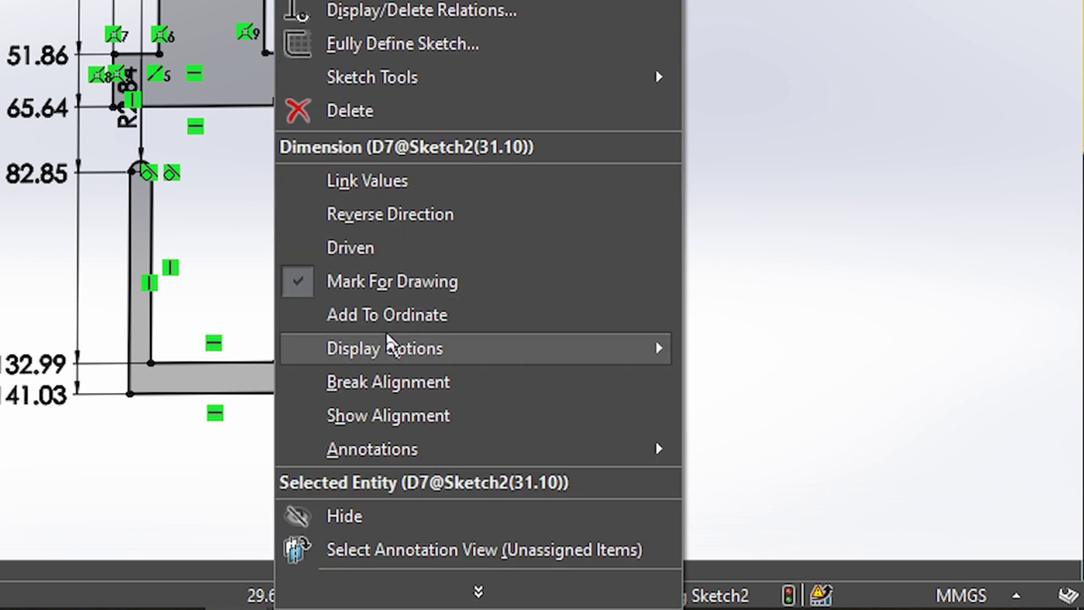
left_click(374, 381)
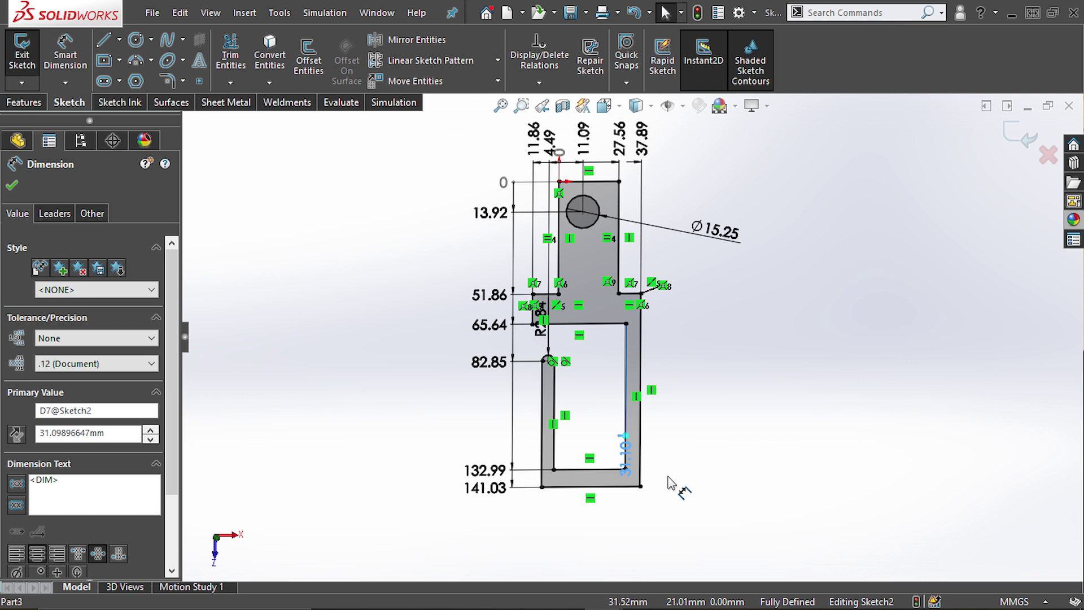
left_click_drag(672, 482, 678, 536)
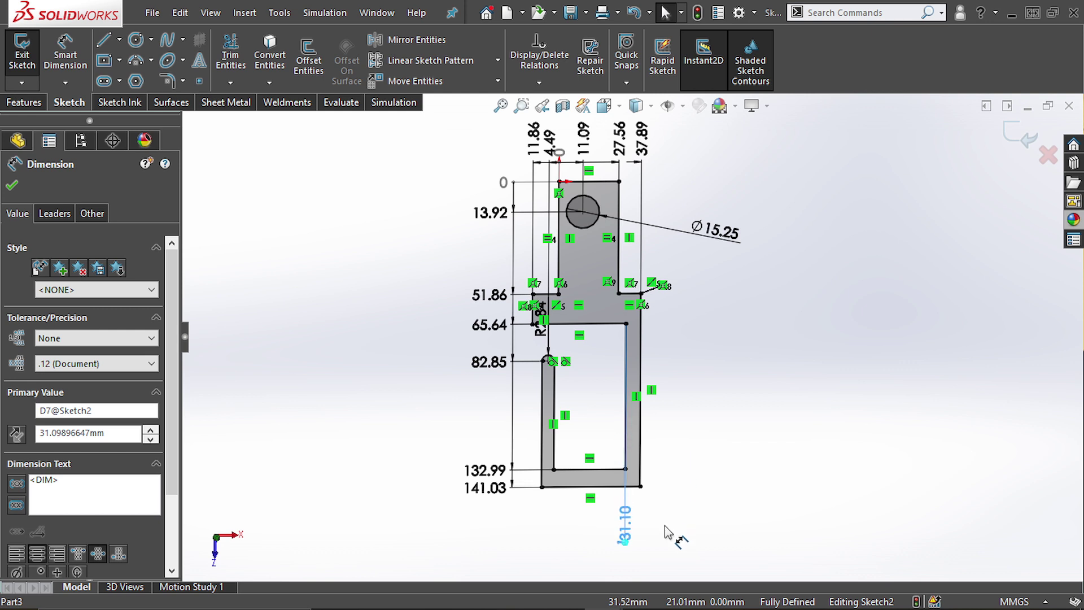
left_click(689, 530)
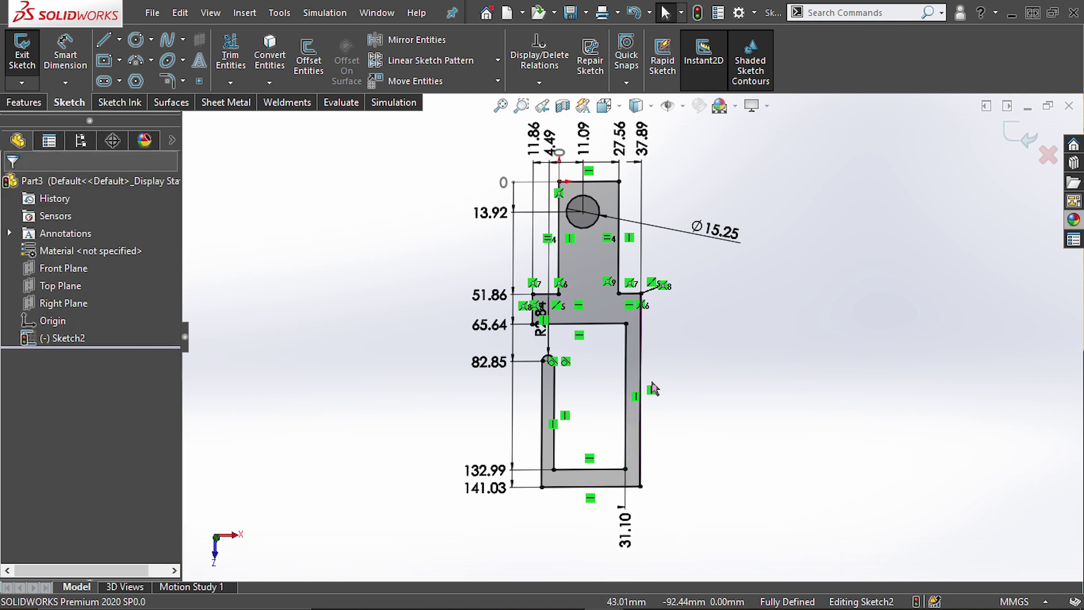
Delete the horizontal ordinate dimension of the centre of the small arc at the hook's tip
key("f")
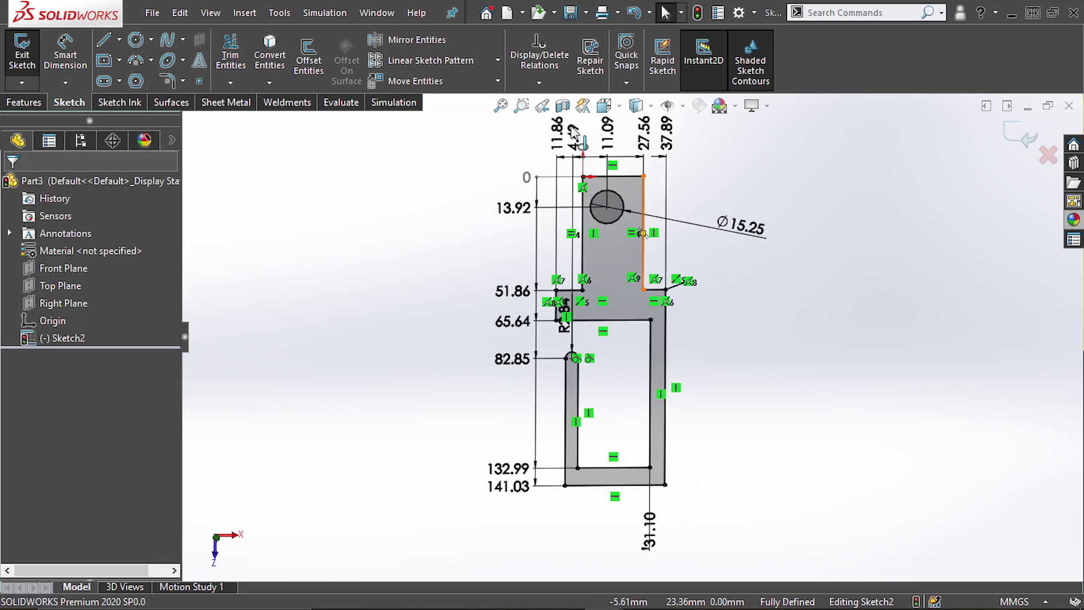
double_click(575, 131)
key("Return")
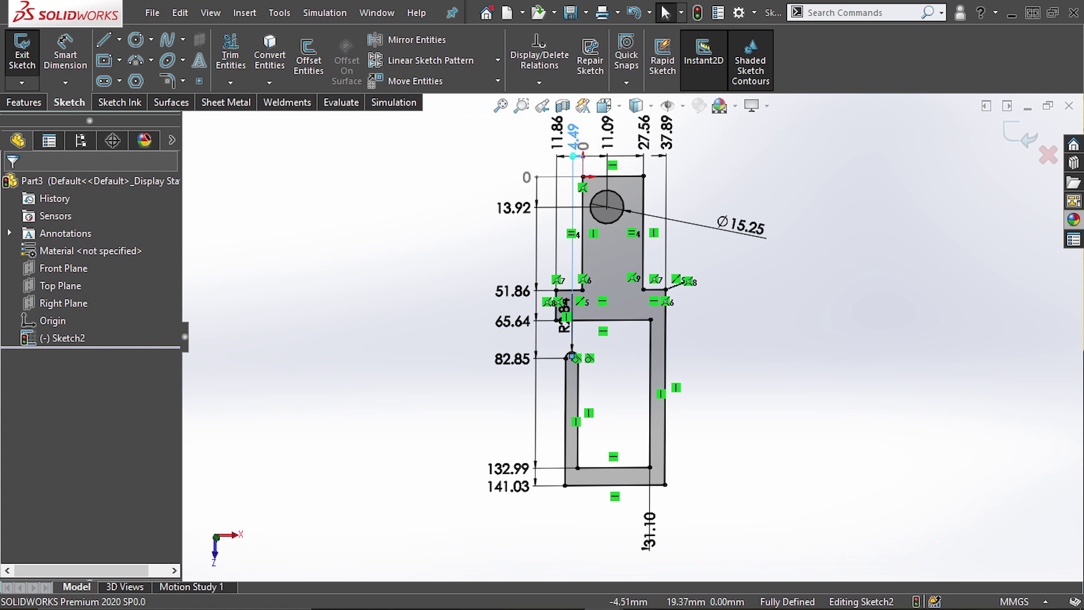
key("Delete")
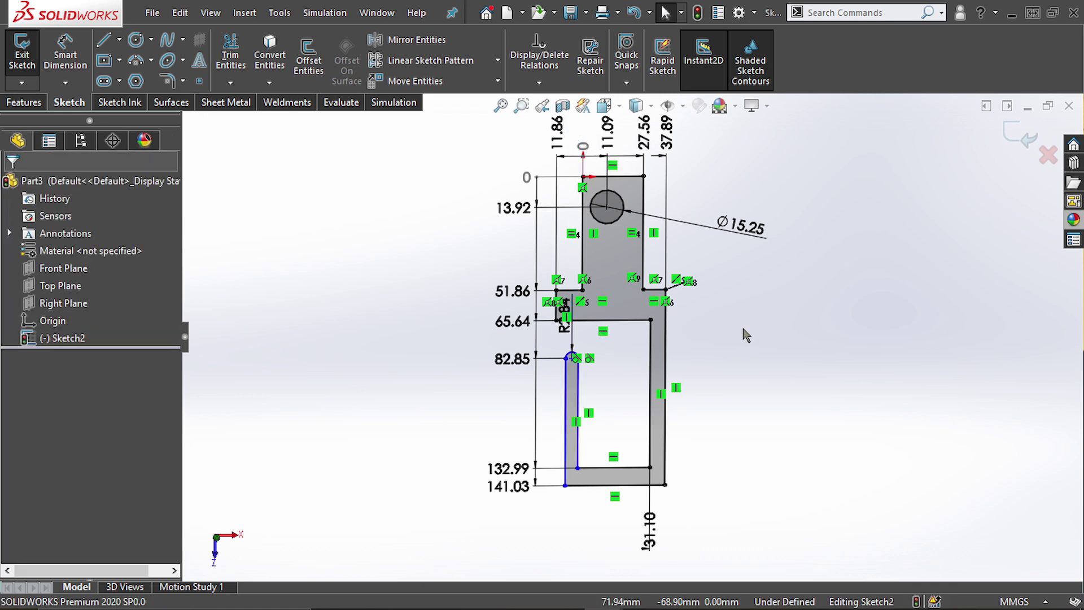
Add the inner vertical line of the hook's short arm to the horizontal ordinate dimensions with Add To Ordinate
left_click(585, 170)
right_click(648, 361)
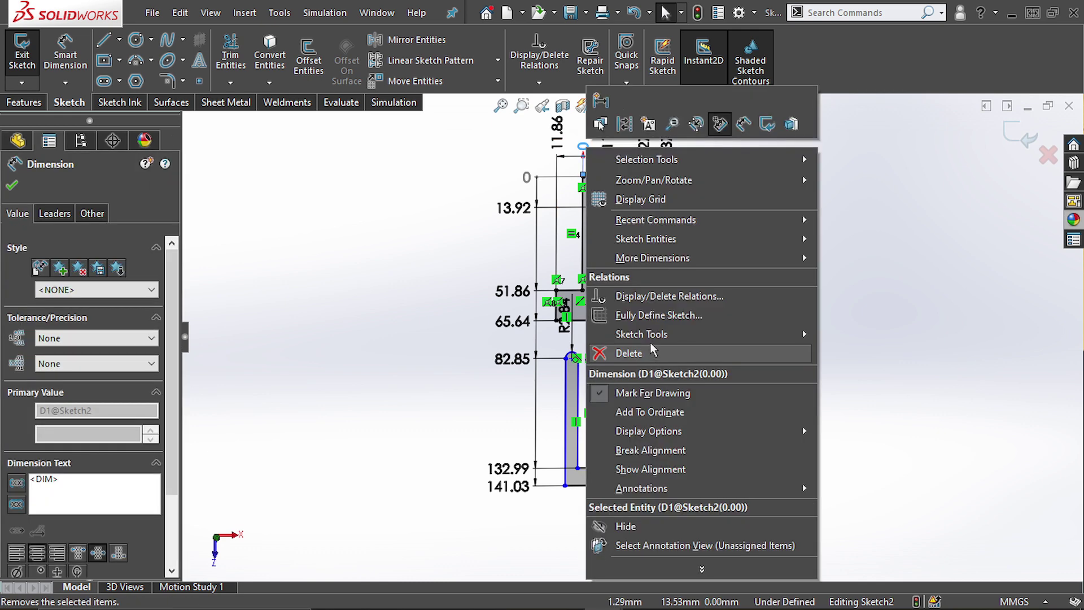
key("Escape")
left_click(577, 434)
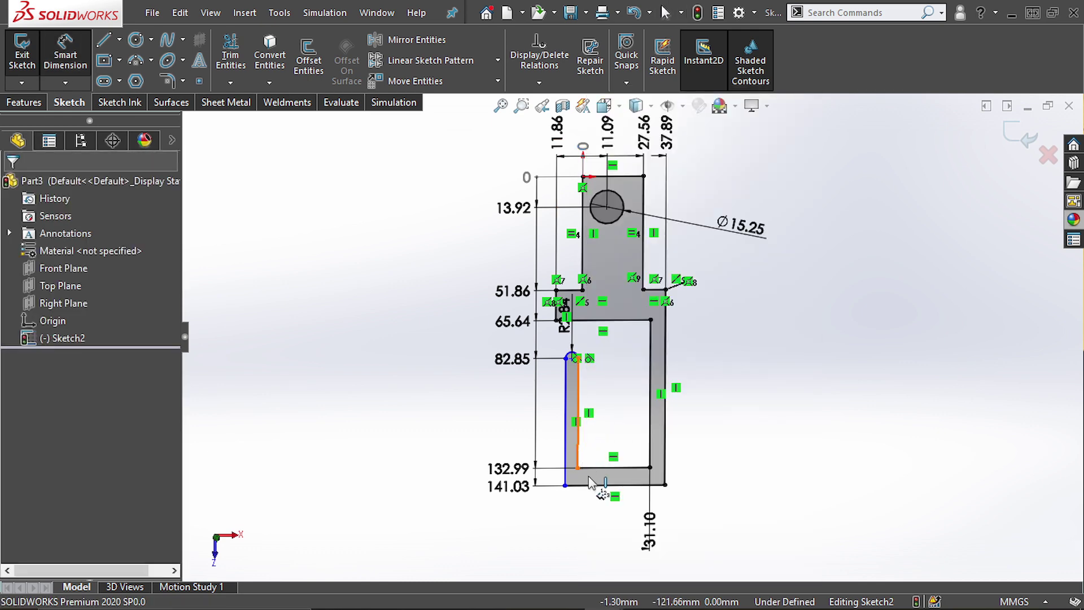
key("Escape")
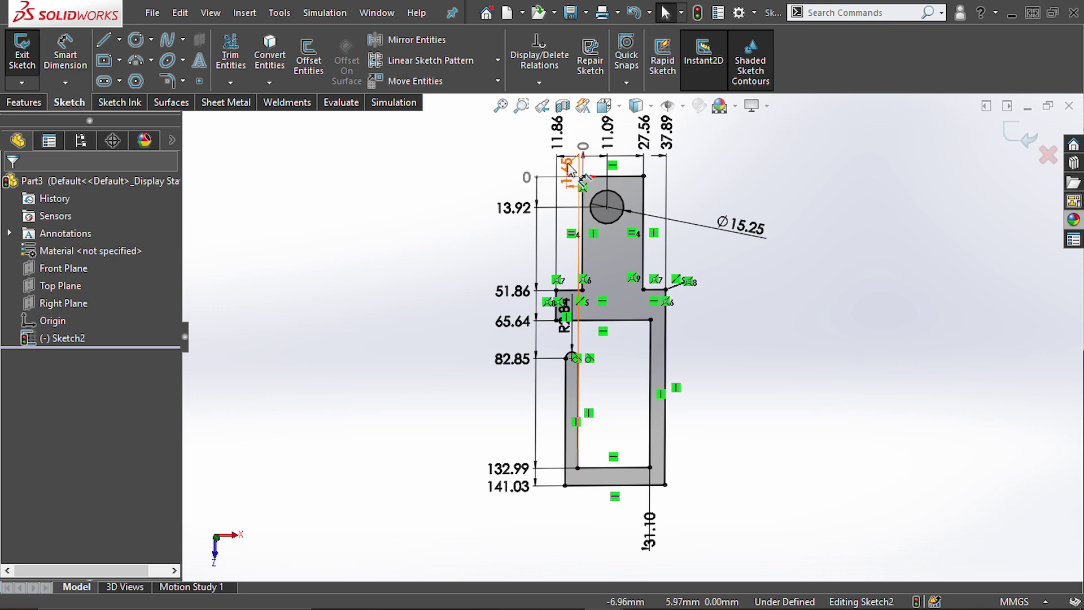
Break the alignment of the short arm's ordinate dimension to place it below the sketch, and move the tip arc's radius dimension outside the profile
left_click(585, 218)
right_click(587, 219)
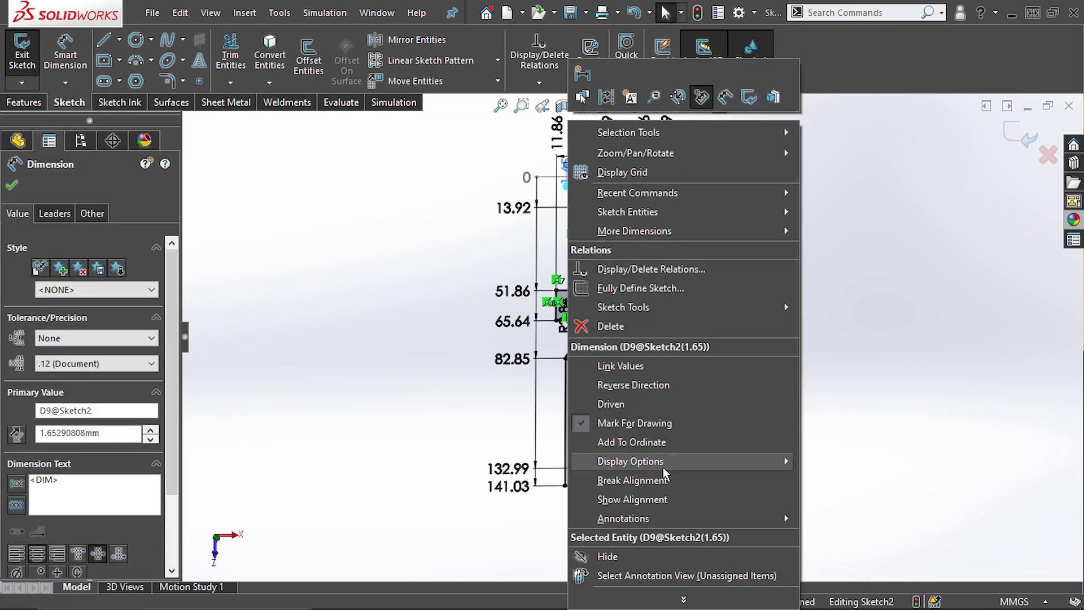
left_click(599, 480)
scroll(587, 559, "down", 2)
left_click_drag(559, 272, 452, 382)
scroll(631, 336, "up", 2)
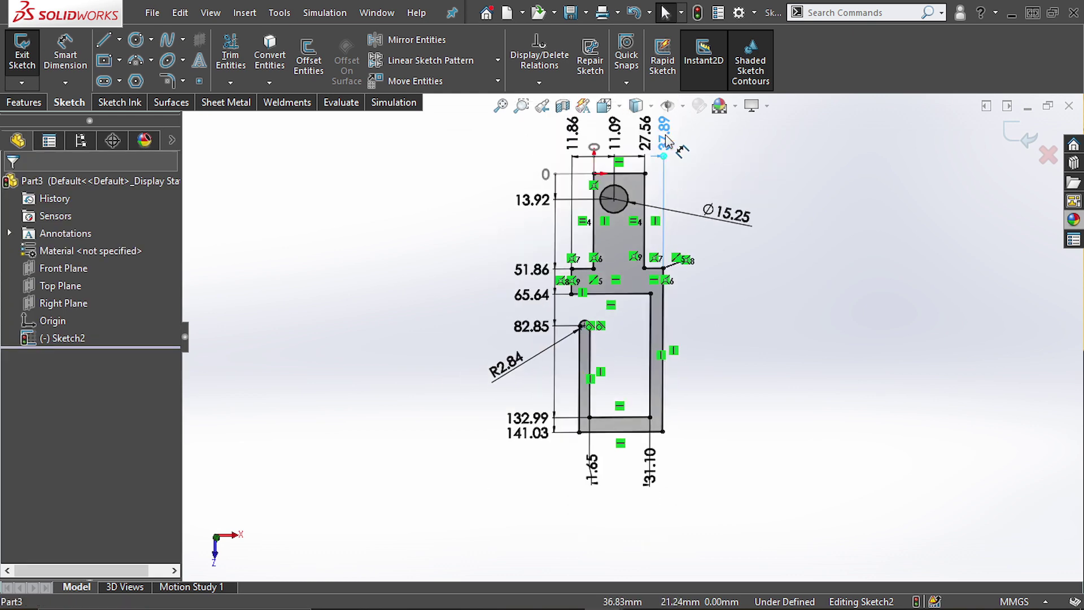
Delete the horizontal ordinate dimension of the hook's outer long vertical line and the radius dimension of the tip arc
left_click(664, 134)
key("Delete")
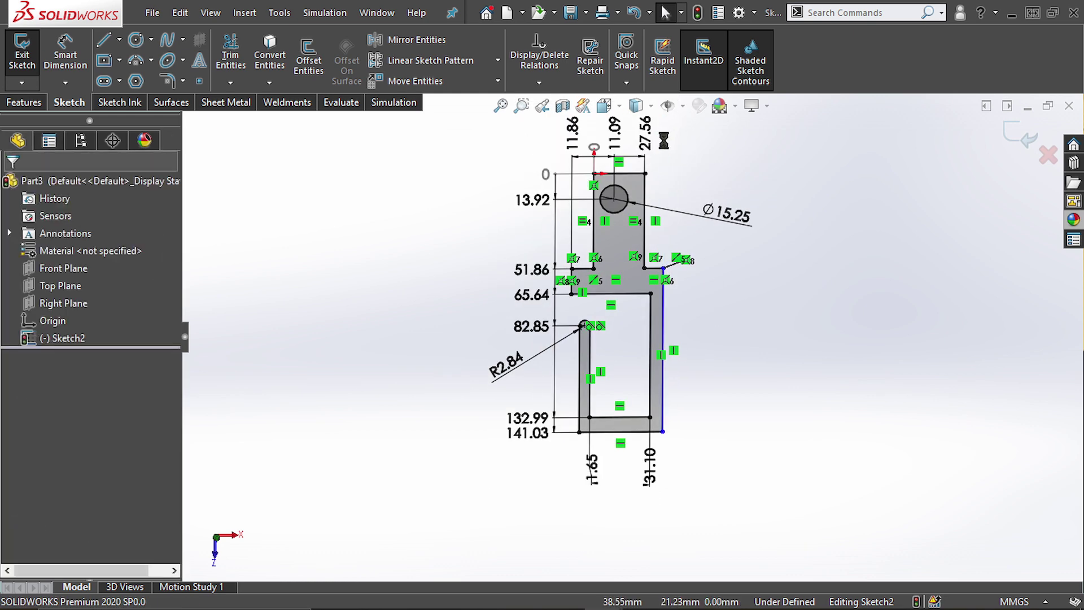
scroll(611, 365, "down", 1)
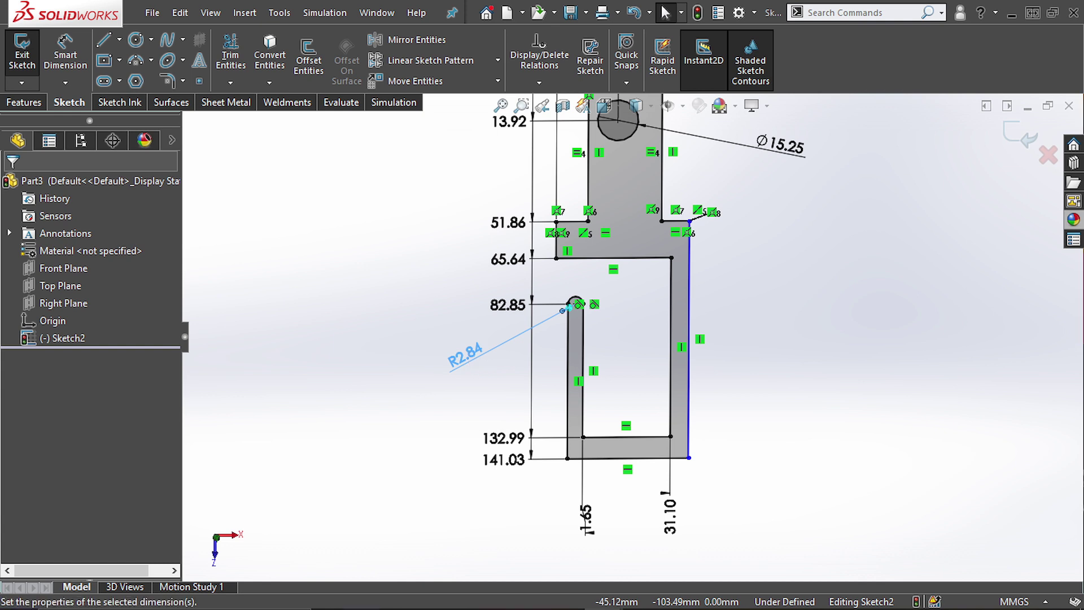
left_click(502, 342)
key("Delete")
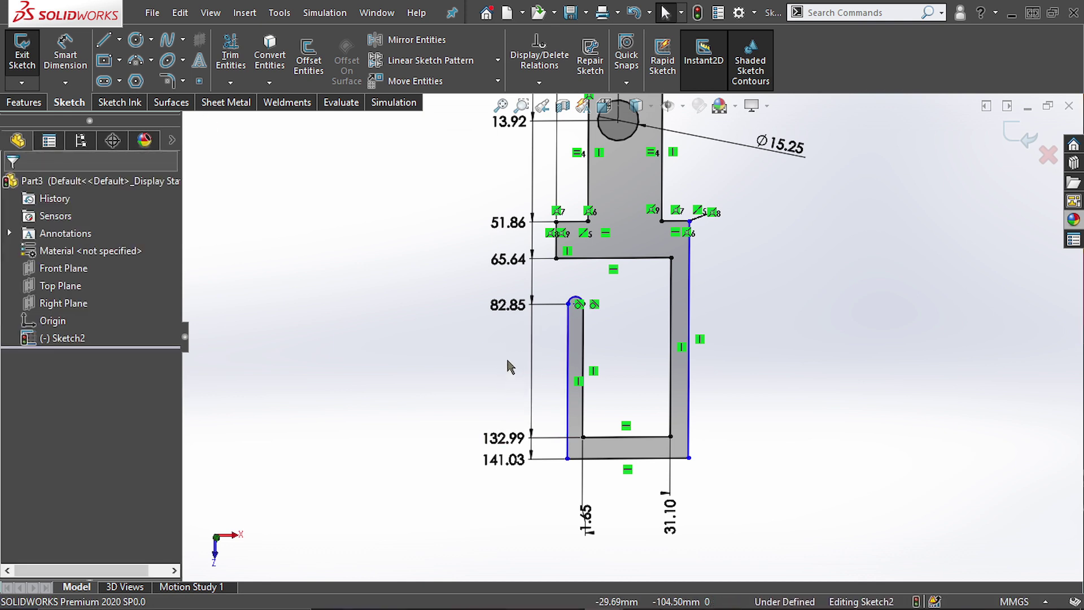
Dimension the width of the hook's short arm between its two vertical lines, placing the dimension outside the profile
key("d")
scroll(593, 401, "down", 2)
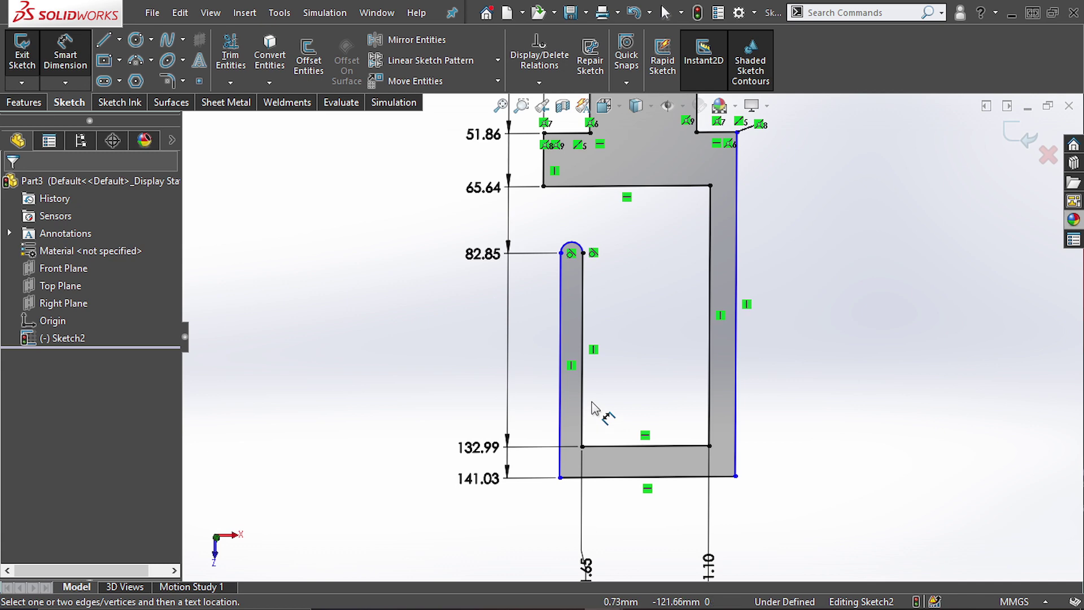
left_click(565, 341)
left_click(582, 339)
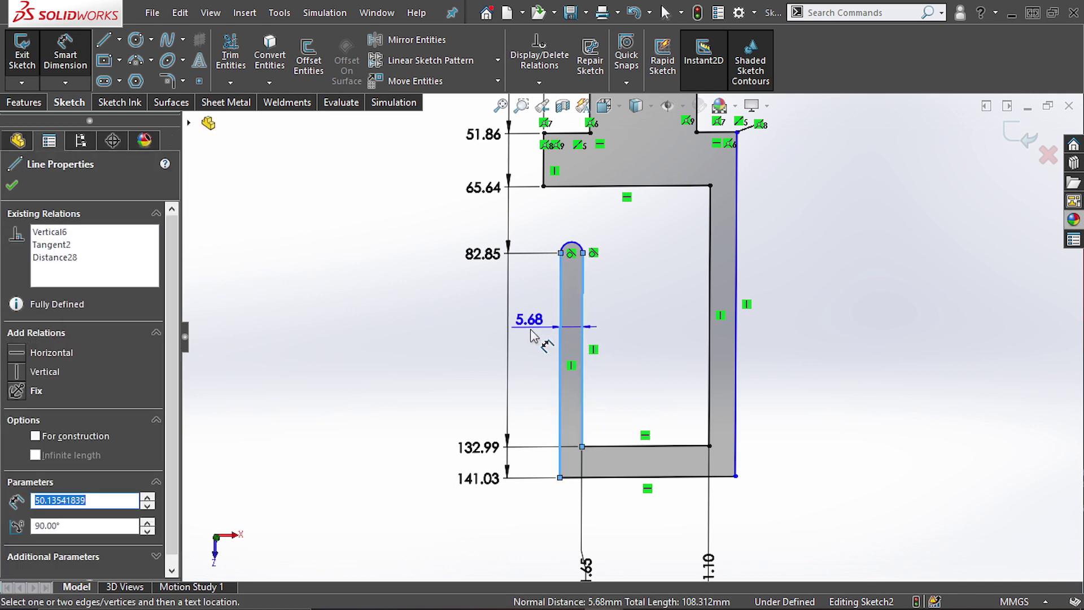
left_click(531, 325)
key("Return")
Dimension the width of the hook's long arm between its inner and outer vertical lines, placing the dimension outside the profile
left_click(733, 363)
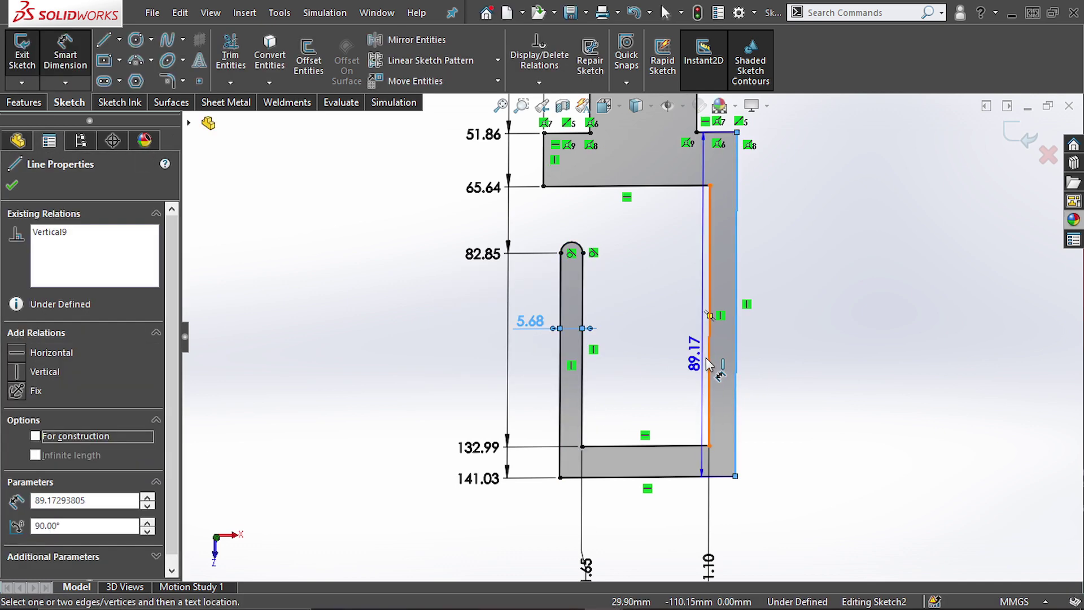
left_click(709, 361)
left_click(776, 339)
key("Escape")
scroll(762, 259, "up", 2)
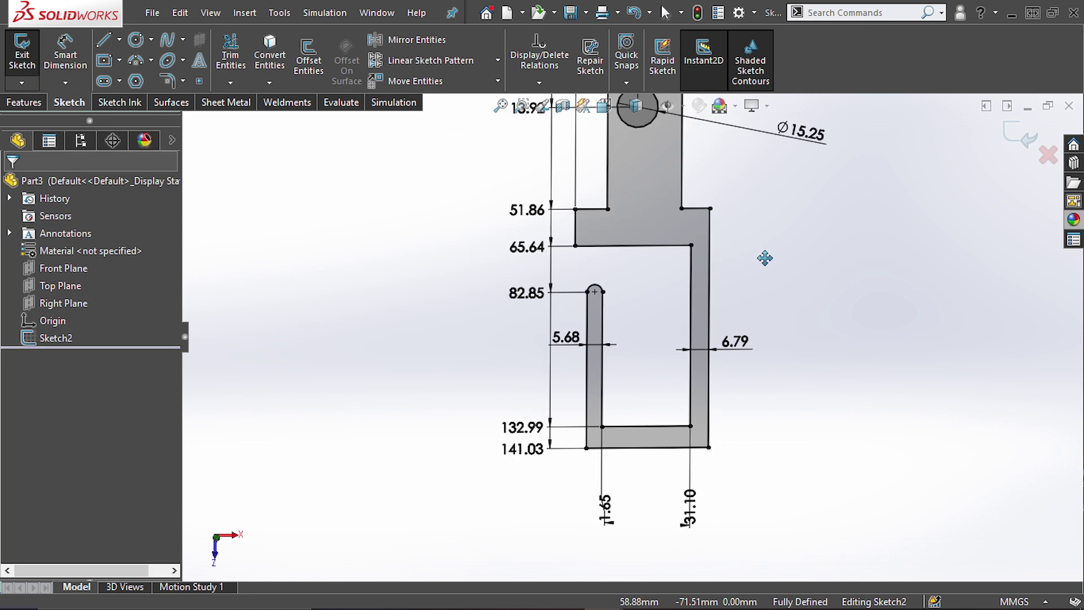
Set the horizontal ordinate dimensions of the hook's inner vertical lines to 30 mm for the long arm and 2 mm for the short arm
double_click(689, 508)
type("30")
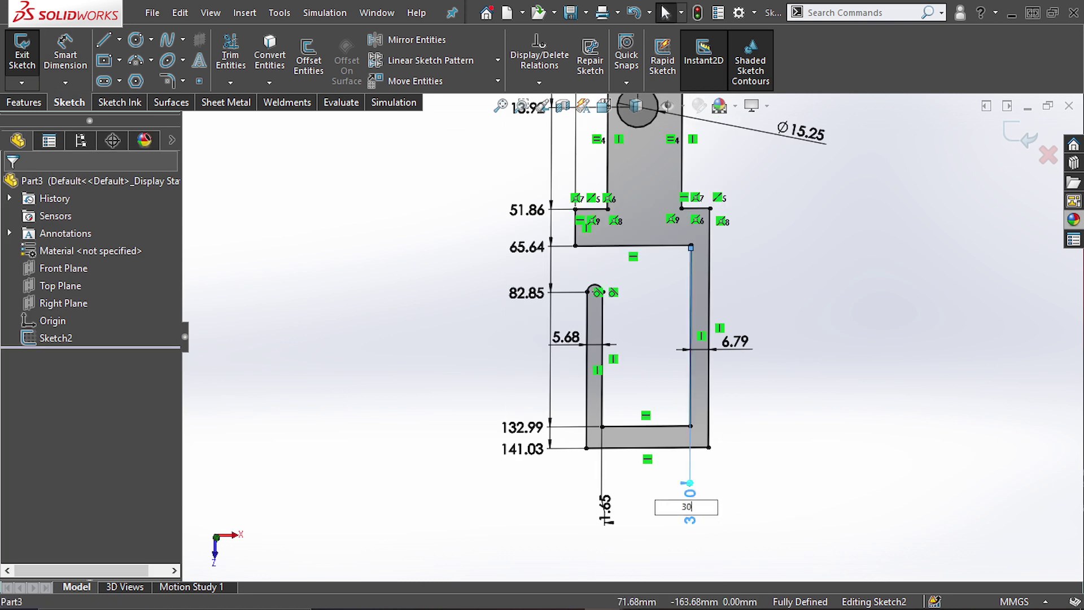
key("Return")
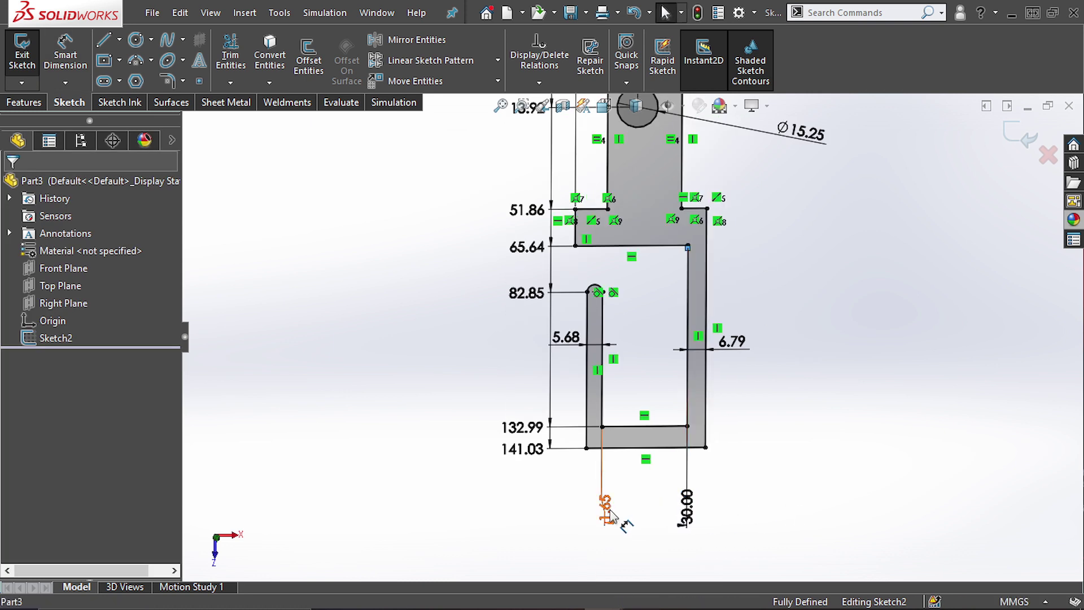
double_click(605, 509)
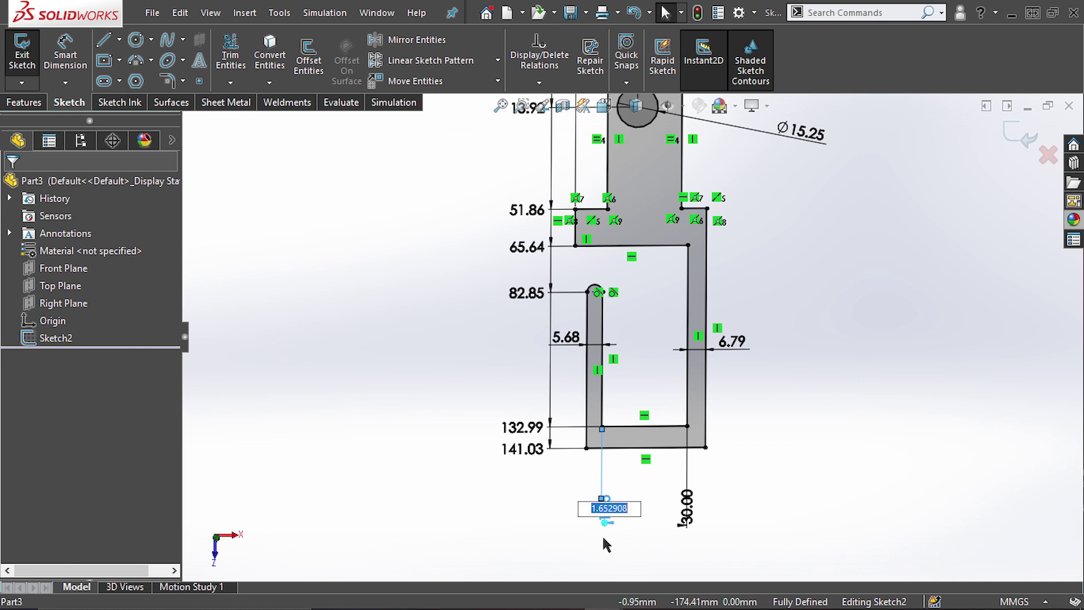
key("Return")
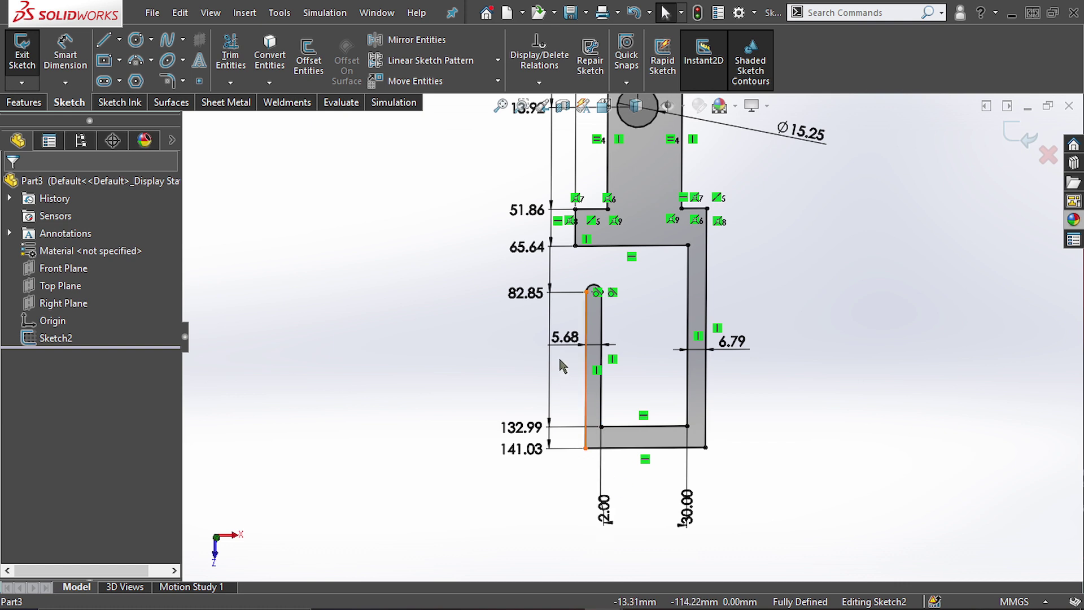
Set the width dimensions of both the hook's short arm and long arm to 5 mm
double_click(565, 338)
type("5")
key("Return")
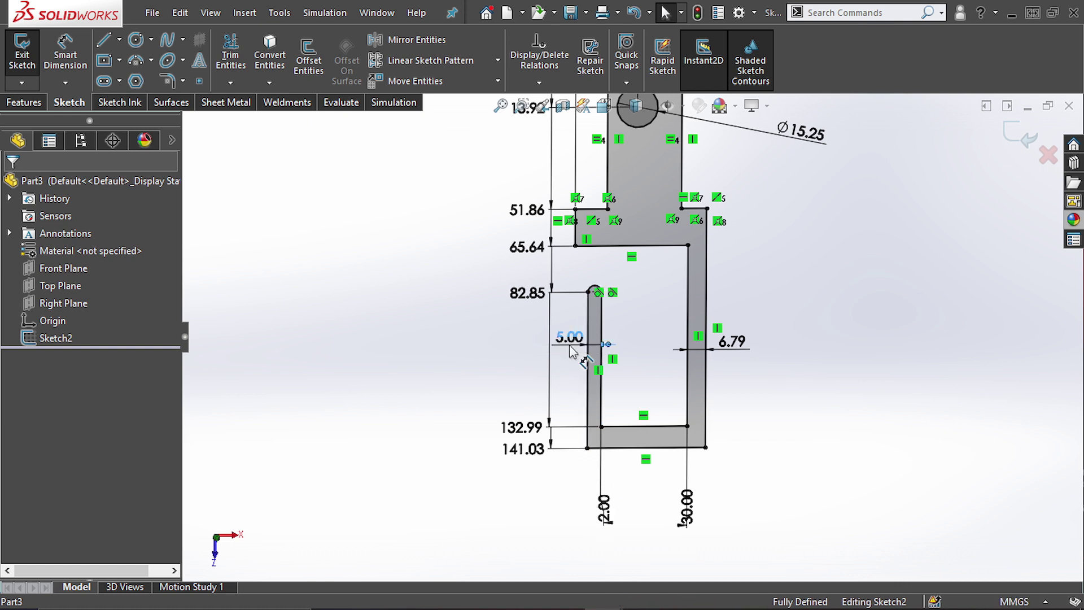
double_click(733, 342)
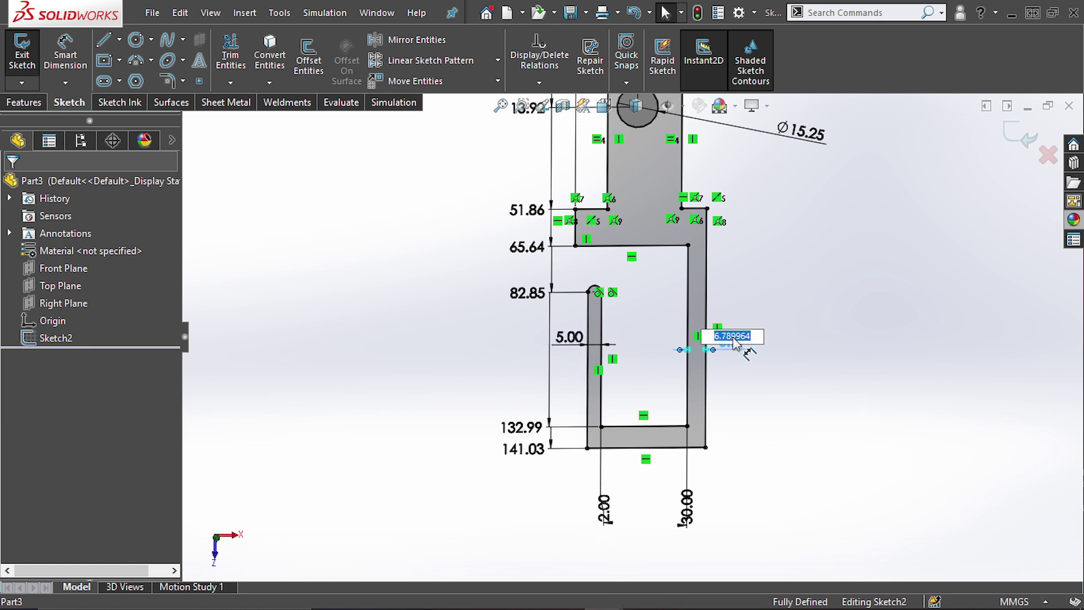
type("5")
key("Return")
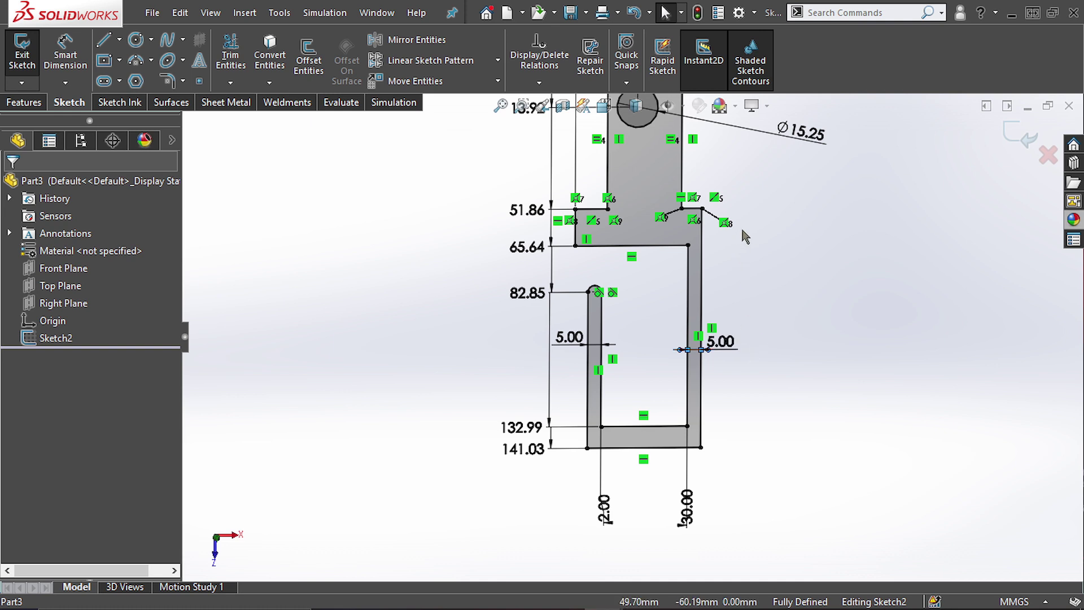
key("f")
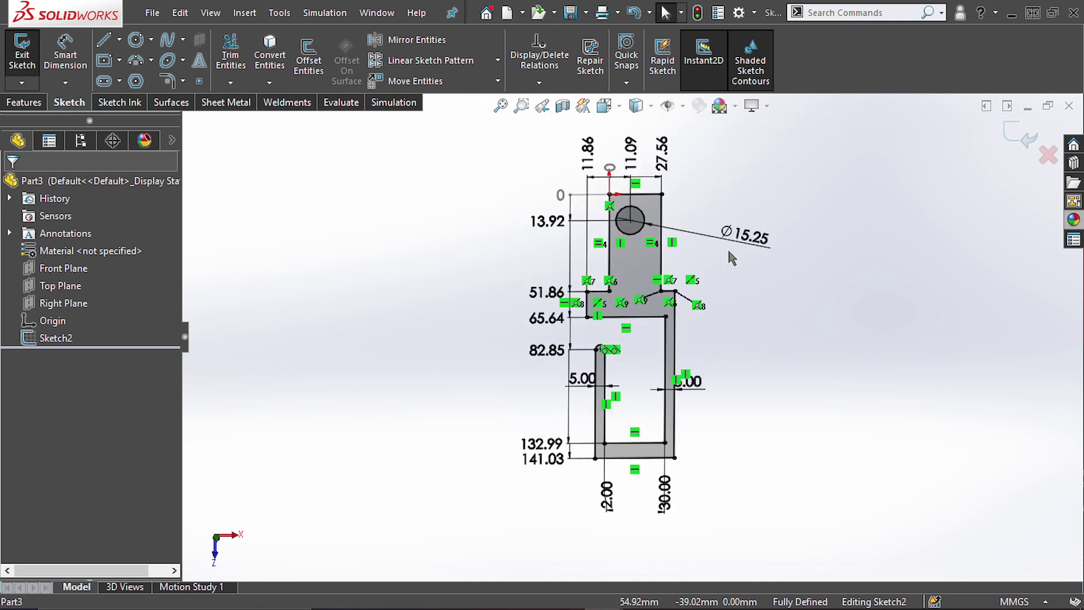